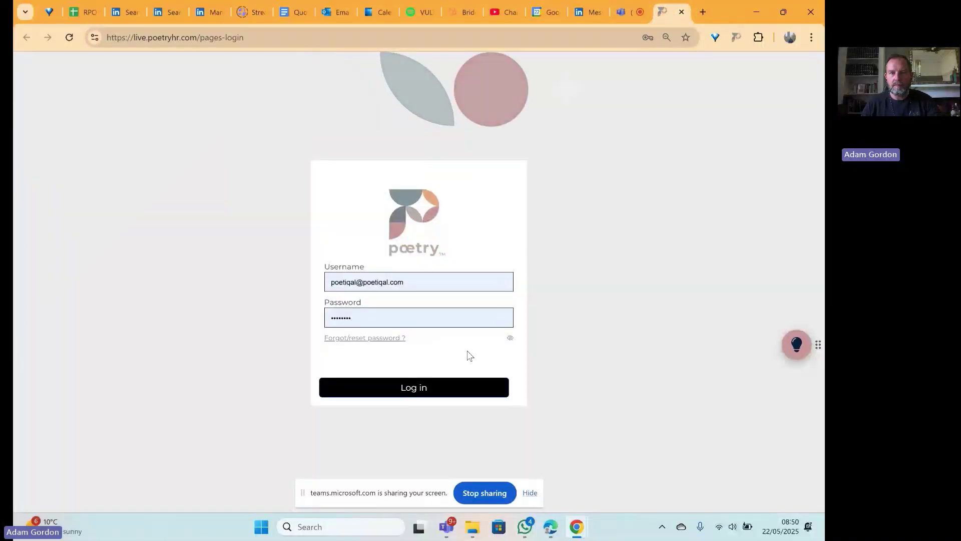
- Log in with the prefilled credentials and open the list of available workspaces
{"action": "left_click", "coordinate": [415, 395]}
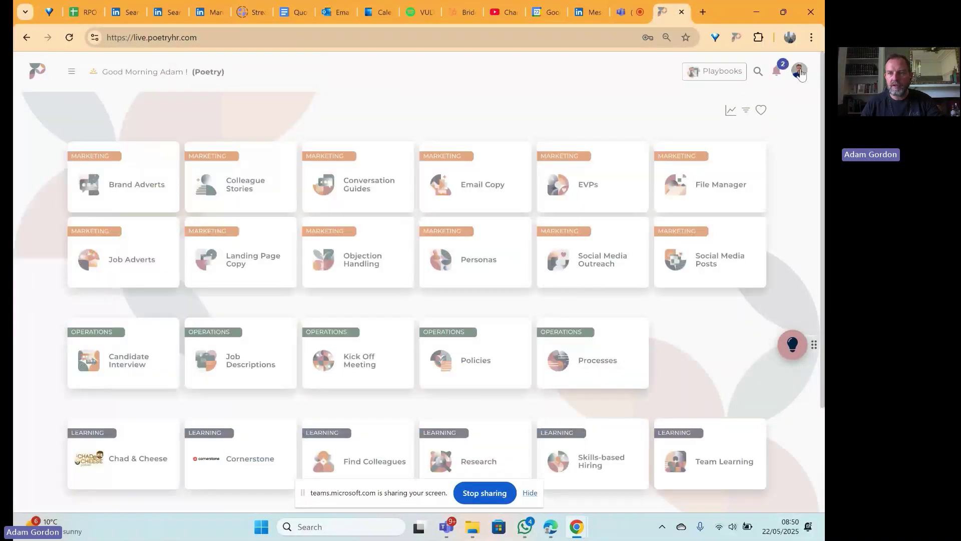
{"action": "left_click", "coordinate": [800, 70]}
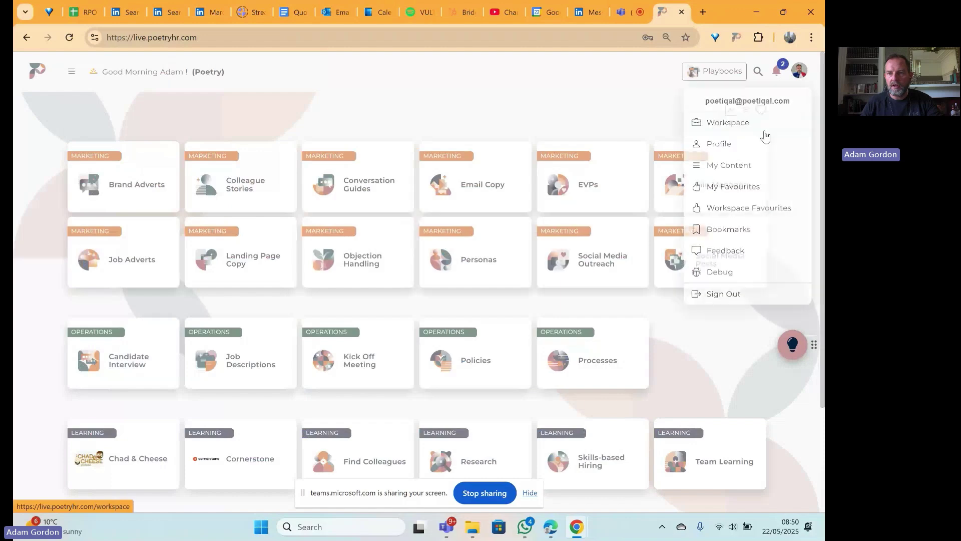
{"action": "left_click", "coordinate": [736, 126]}
{"action": "left_click", "coordinate": [301, 192]}
- Create a new workspace named Canva
{"action": "scroll", "coordinate": [376, 235], "scroll_direction": "down", "scroll_amount": 10}
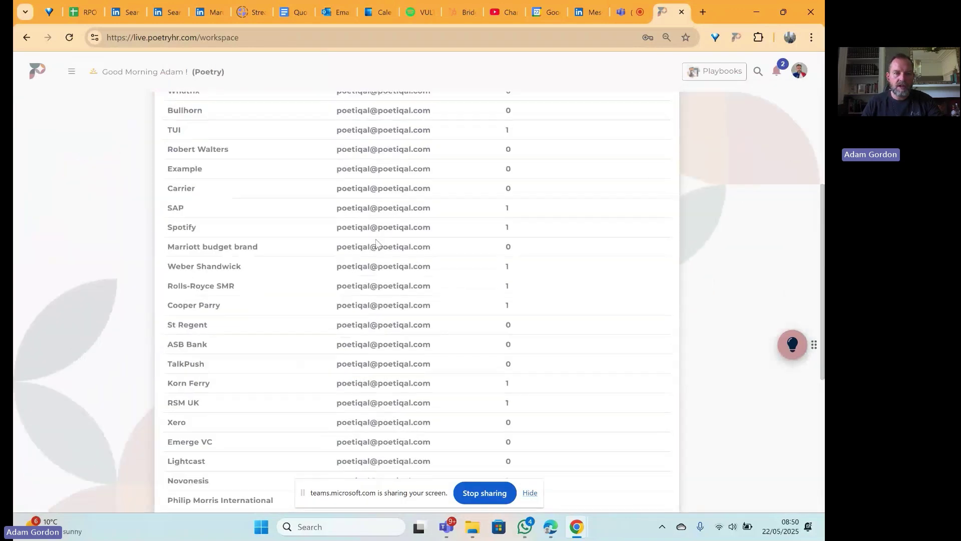
{"action": "left_click", "coordinate": [594, 359]}
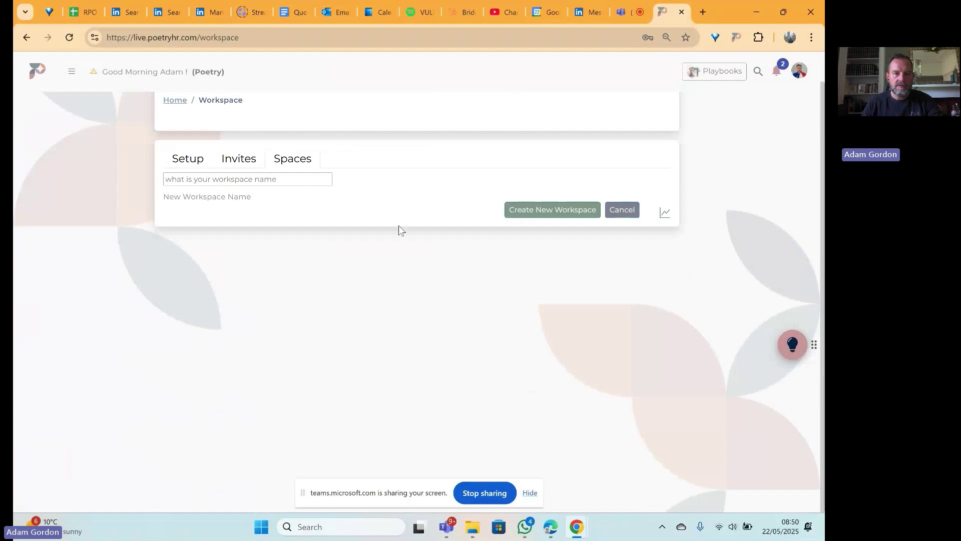
{"action": "left_click", "coordinate": [293, 185]}
{"action": "type", "text": "Canva"}
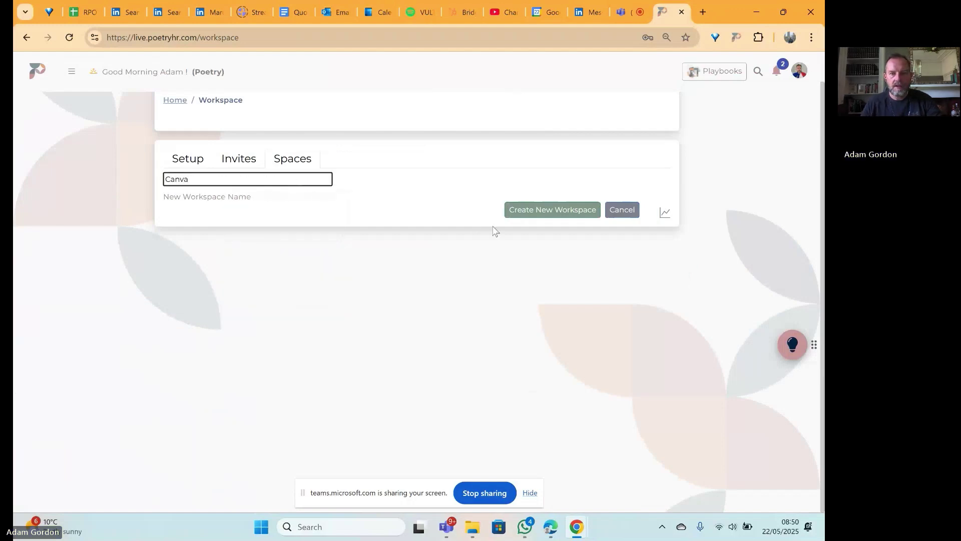
{"action": "left_click", "coordinate": [526, 219]}
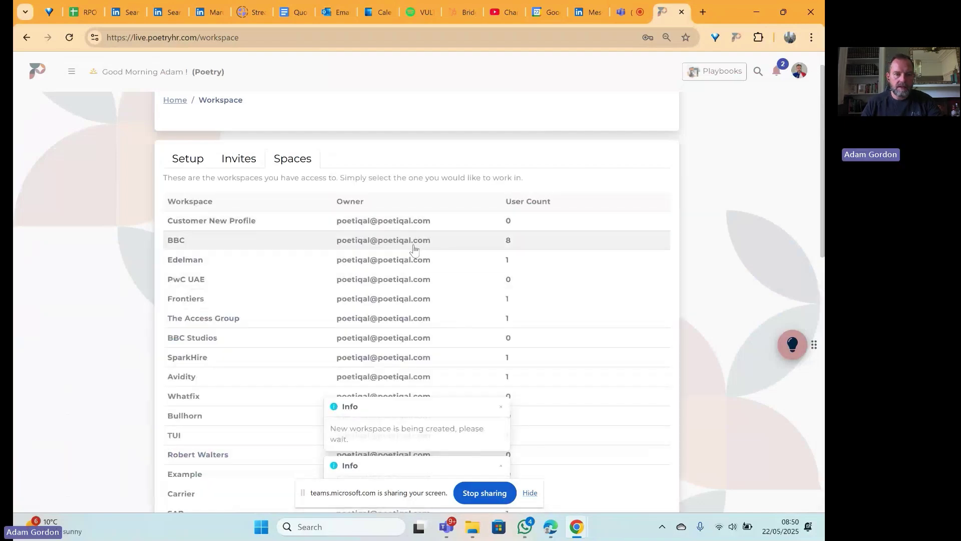
- Switch to the Canva workspace from the workspace list
{"action": "scroll", "coordinate": [413, 251], "scroll_direction": "down", "scroll_amount": 3}
{"action": "scroll", "coordinate": [300, 255], "scroll_direction": "down", "scroll_amount": 3}
{"action": "scroll", "coordinate": [294, 255], "scroll_direction": "down", "scroll_amount": 3}
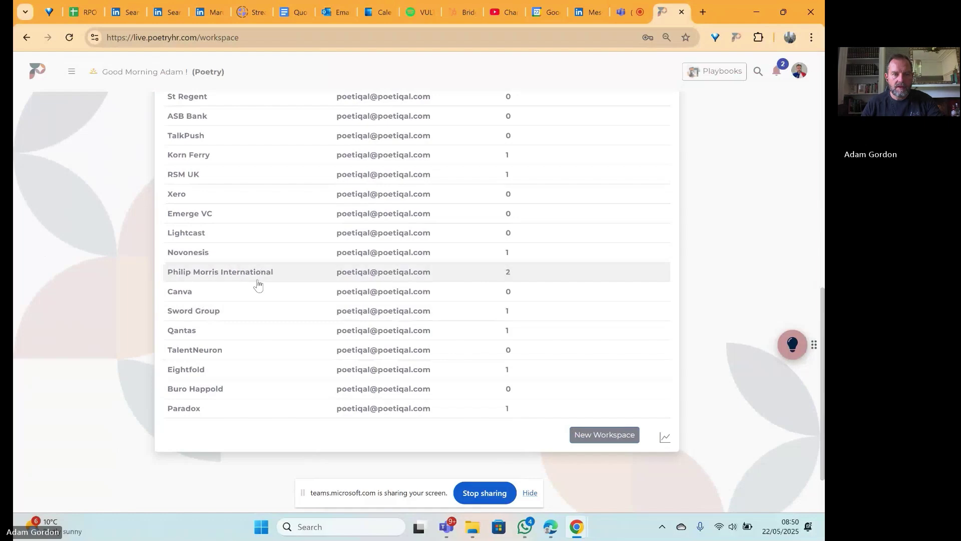
{"action": "left_click", "coordinate": [603, 435]}
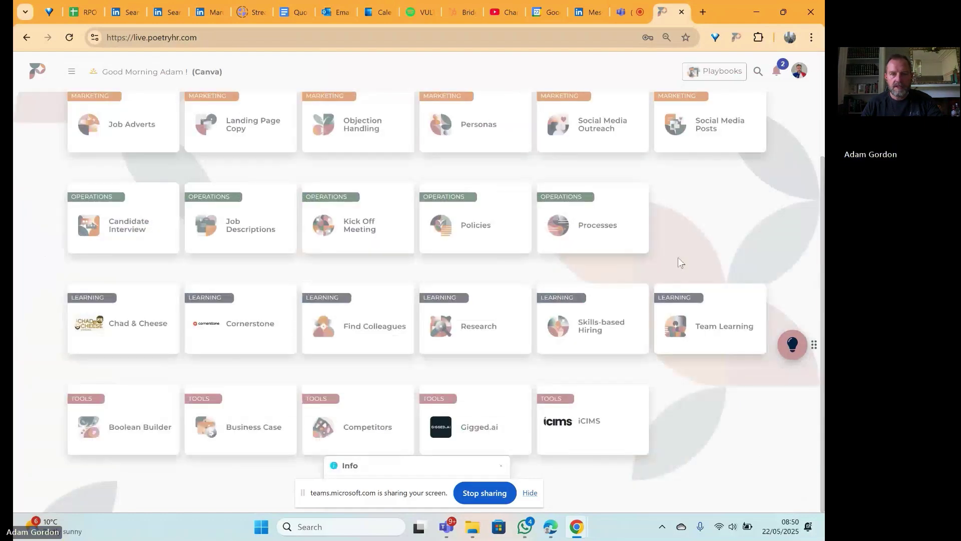
{"action": "scroll", "coordinate": [789, 254], "scroll_direction": "up", "scroll_amount": 3}
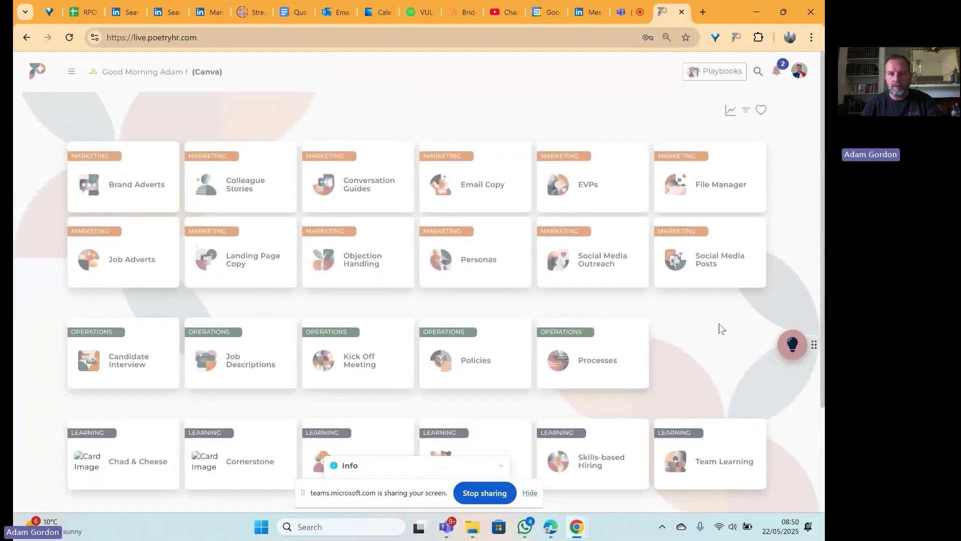
{"action": "scroll", "coordinate": [719, 328], "scroll_direction": "down", "scroll_amount": 3}
{"action": "scroll", "coordinate": [719, 328], "scroll_direction": "up", "scroll_amount": 3}
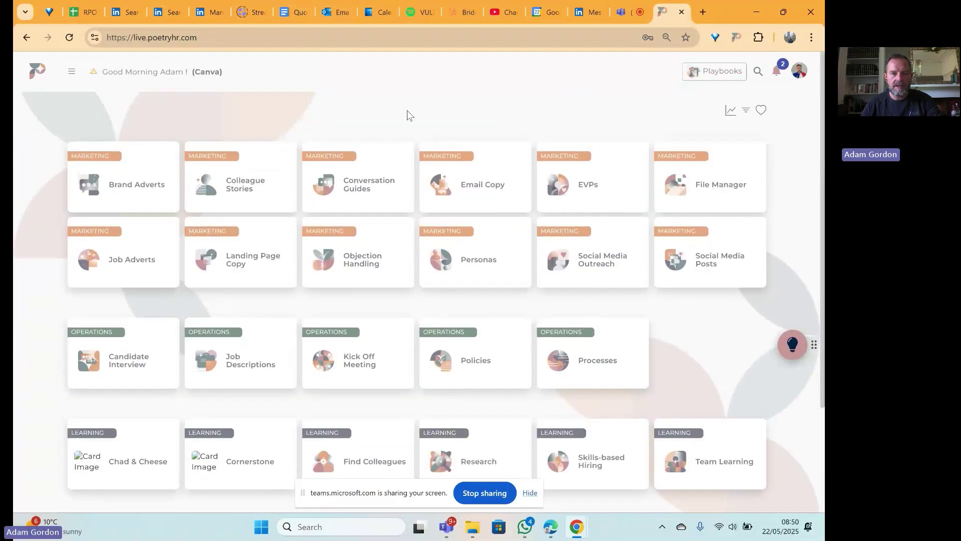
{"action": "scroll", "coordinate": [407, 110], "scroll_direction": "down", "scroll_amount": 3}
{"action": "scroll", "coordinate": [407, 110], "scroll_direction": "up", "scroll_amount": 3}
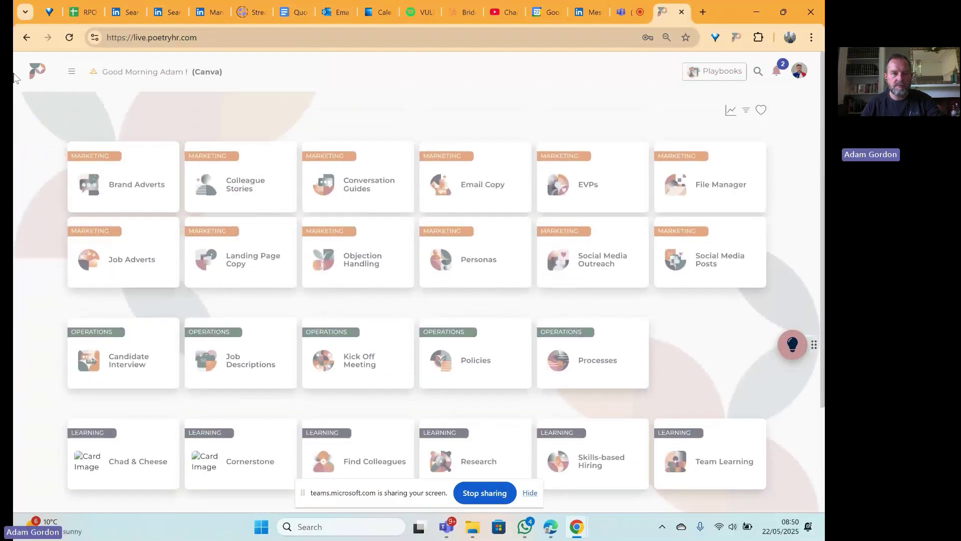
- Auto-populate the workspace by generating responses for company name Canva and website canva.com
{"action": "left_click", "coordinate": [71, 72]}
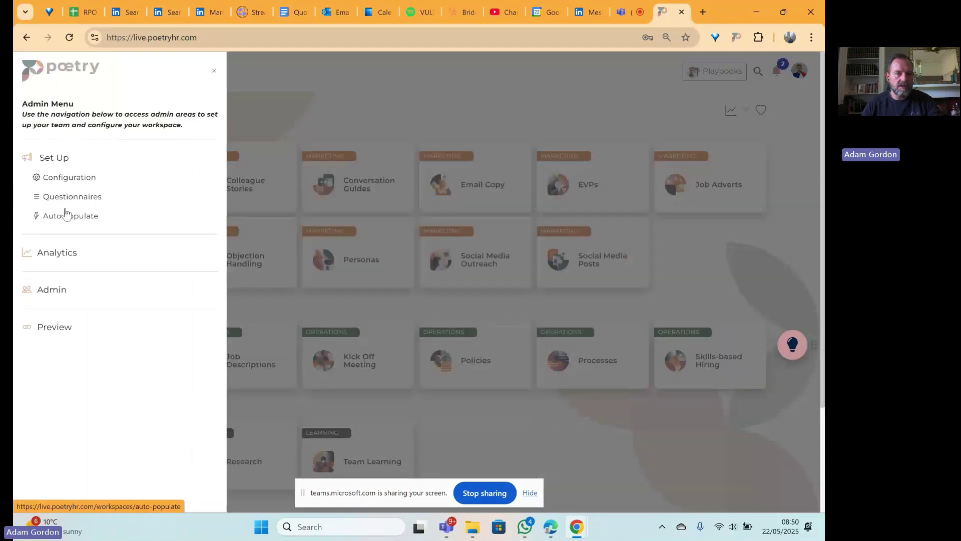
{"action": "left_click", "coordinate": [66, 215]}
{"action": "left_click", "coordinate": [247, 160]}
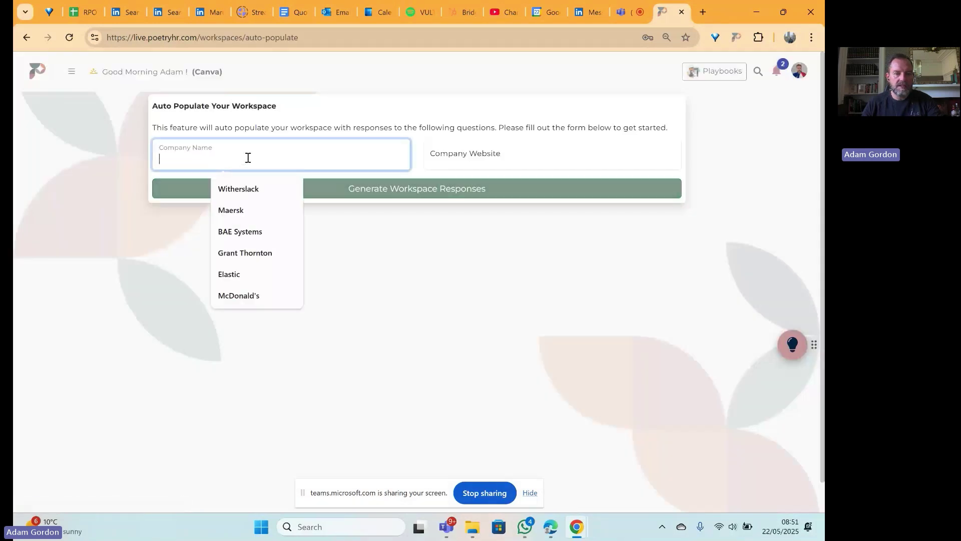
{"action": "type", "text": "Canva"}
{"action": "key", "text": "Tab"}
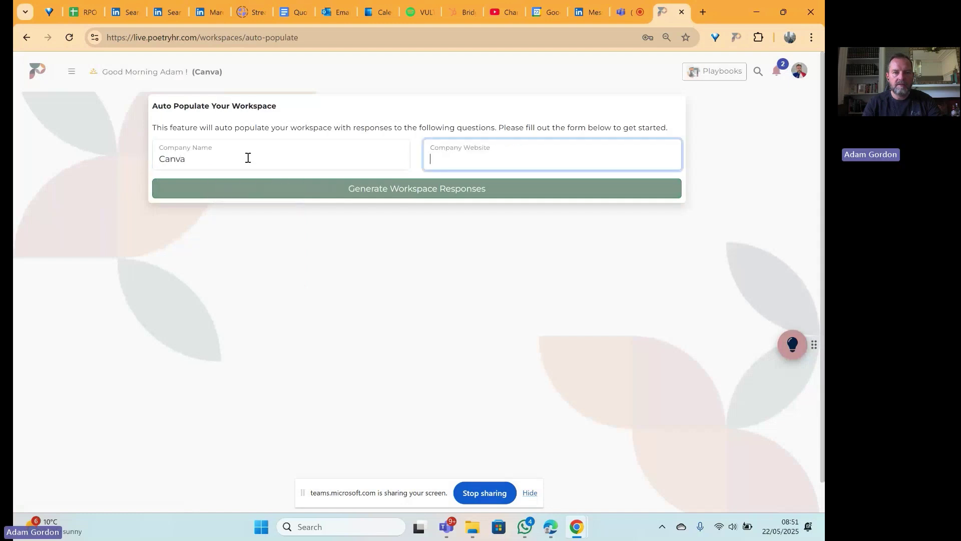
{"action": "type", "text": "canva."}
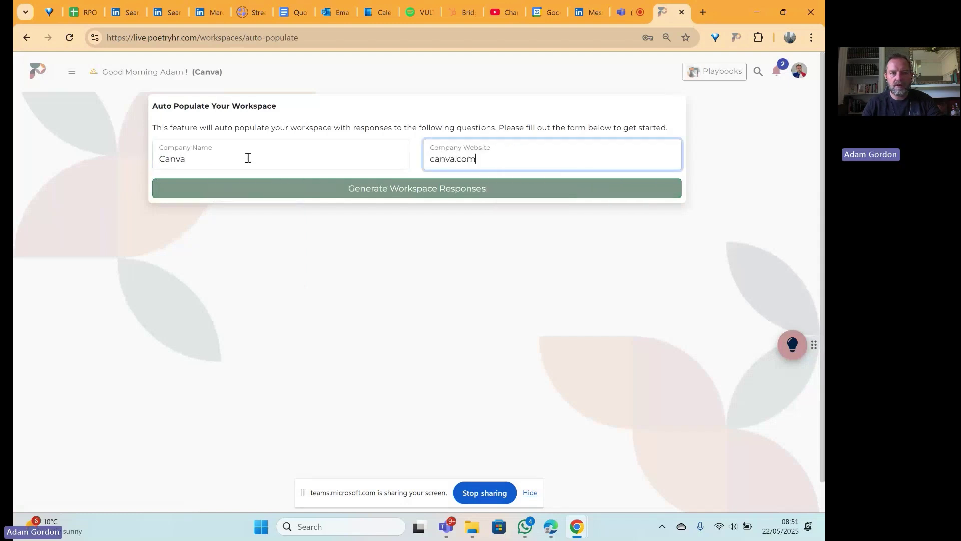
{"action": "type", "text": "com"}
{"action": "left_click", "coordinate": [424, 194]}
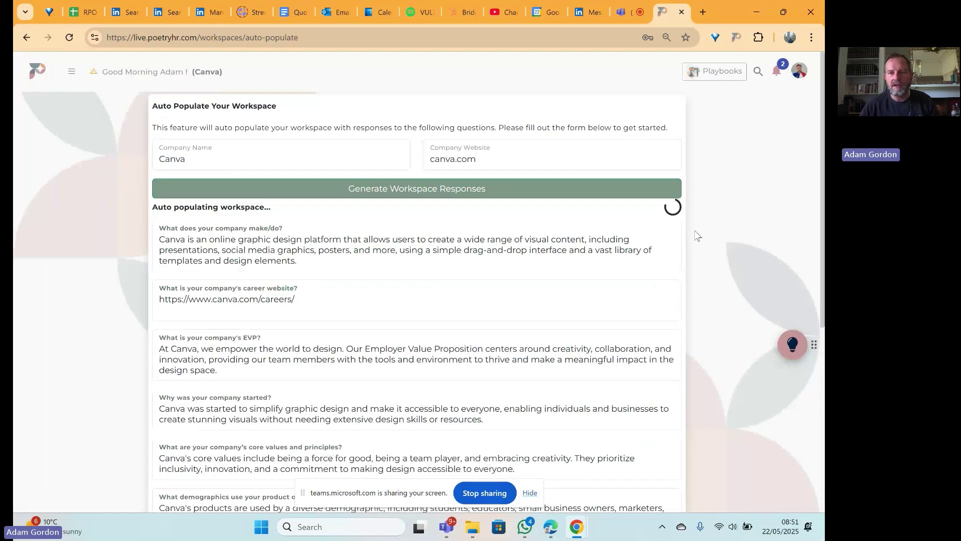
{"action": "scroll", "coordinate": [697, 235], "scroll_direction": "down", "scroll_amount": 6}
{"action": "scroll", "coordinate": [697, 239], "scroll_direction": "up", "scroll_amount": 6}
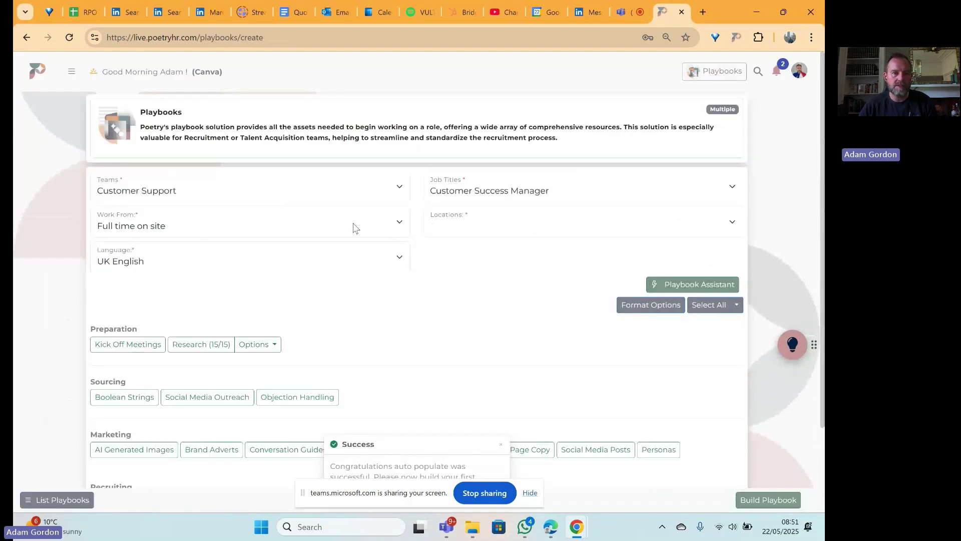
- Examine the teams, job titles and locations available for the new playbook
{"action": "left_click", "coordinate": [334, 194]}
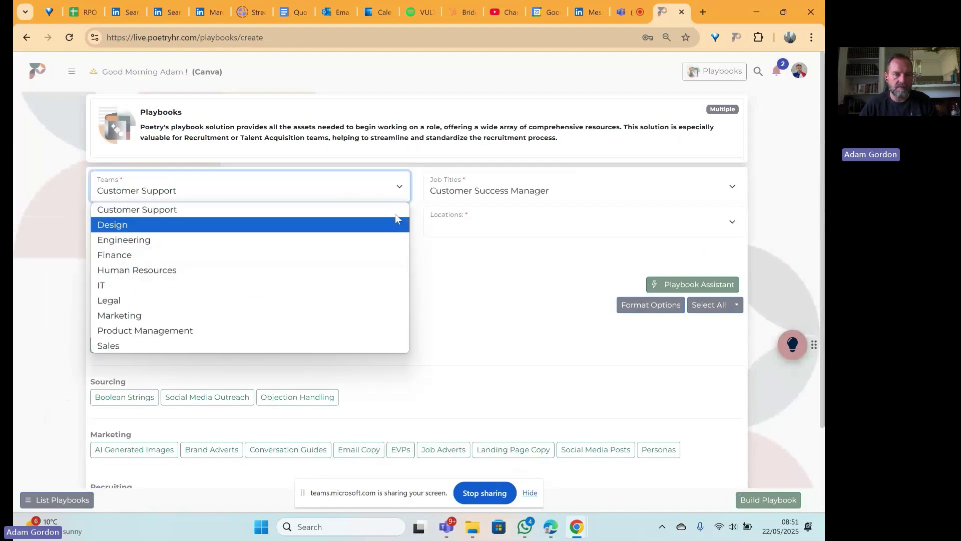
{"action": "left_click", "coordinate": [477, 189]}
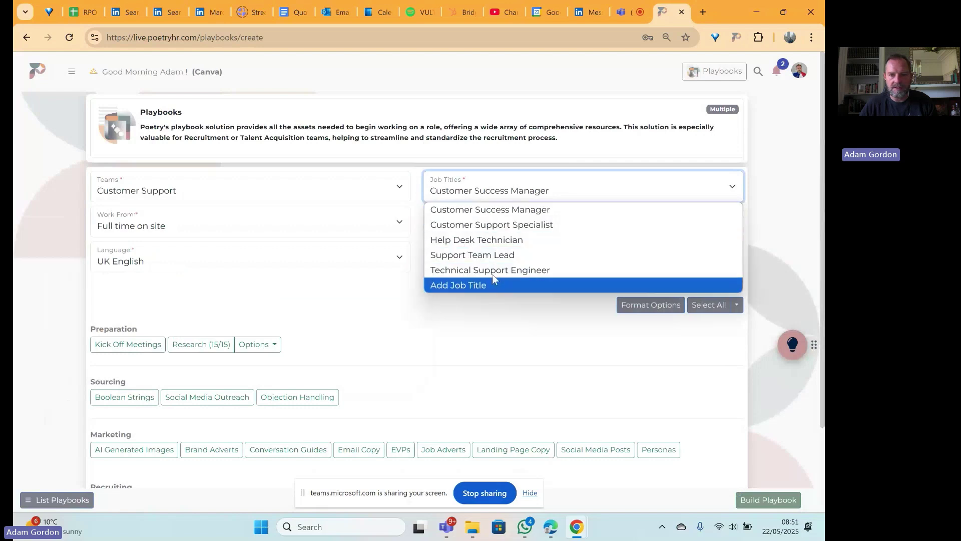
{"action": "left_click", "coordinate": [502, 152]}
{"action": "left_click", "coordinate": [324, 193]}
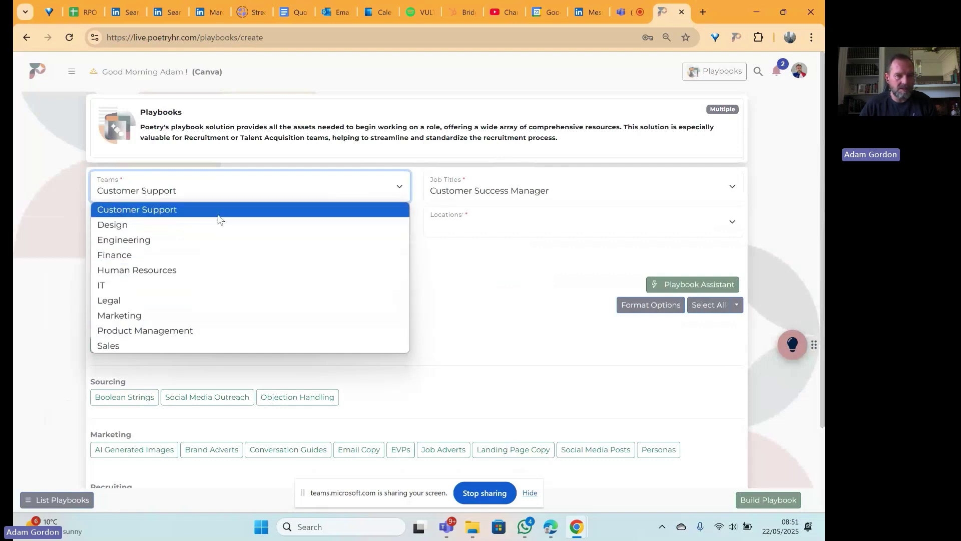
{"action": "left_click", "coordinate": [412, 192]}
{"action": "left_click", "coordinate": [452, 222]}
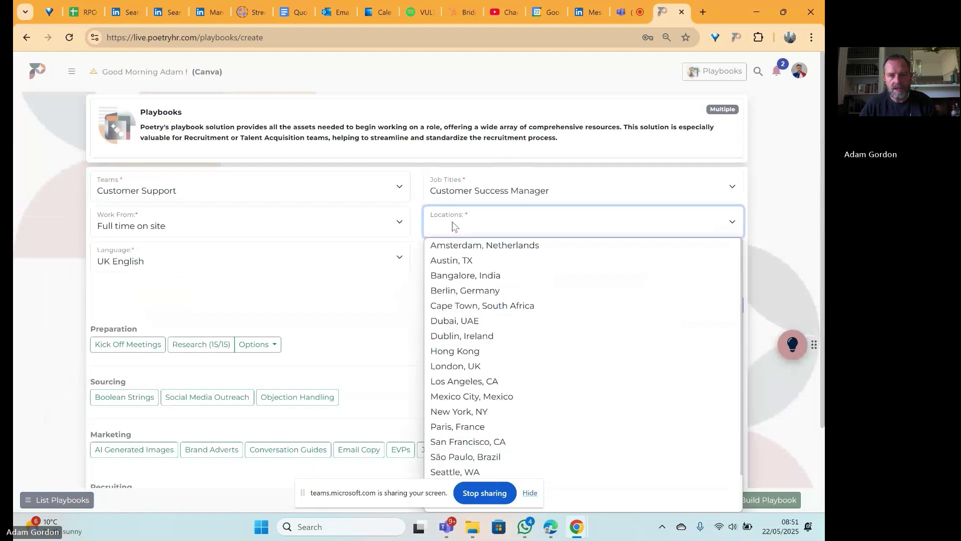
{"action": "scroll", "coordinate": [602, 325], "scroll_direction": "down", "scroll_amount": 1}
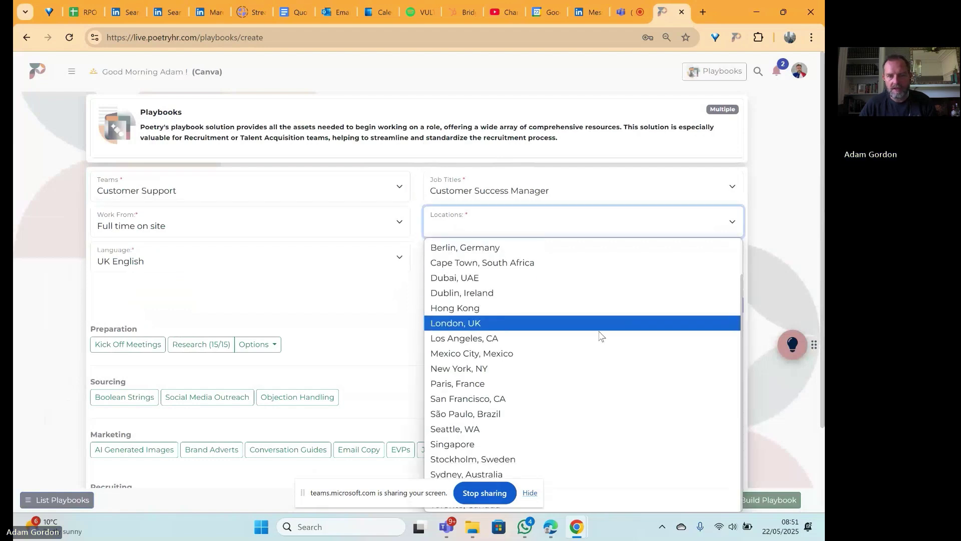
{"action": "left_click", "coordinate": [416, 263]}
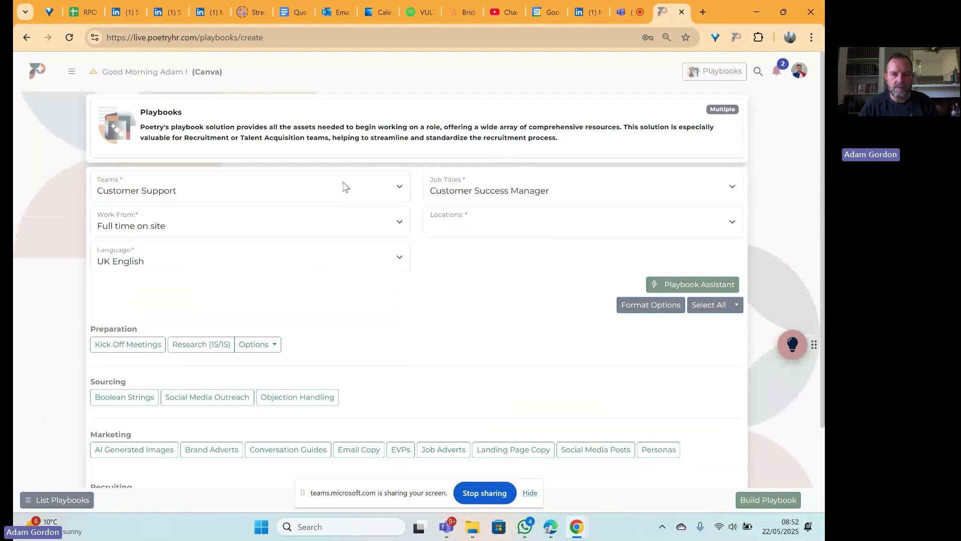
- Set the playbook's team to IT and its job title to Network Administrator
{"action": "left_click", "coordinate": [344, 186]}
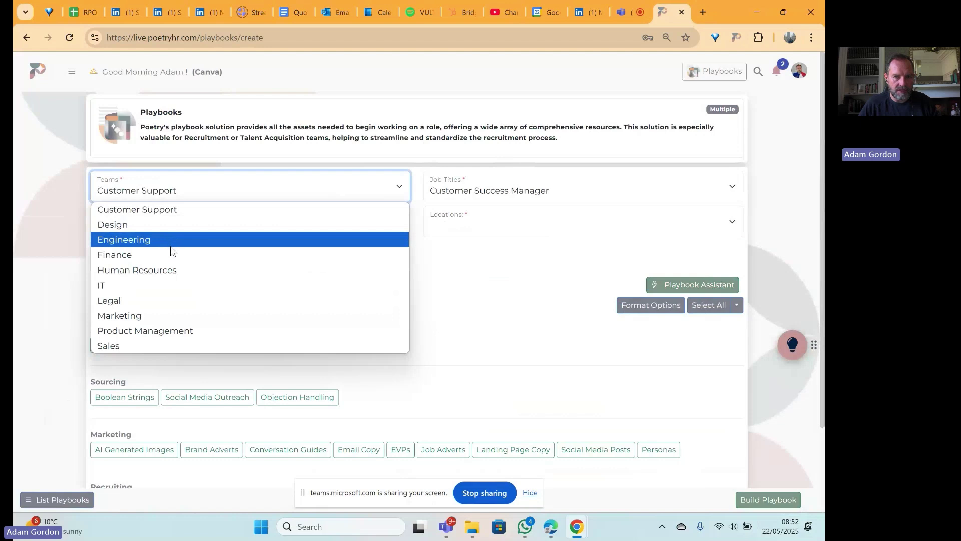
{"action": "left_click", "coordinate": [173, 286]}
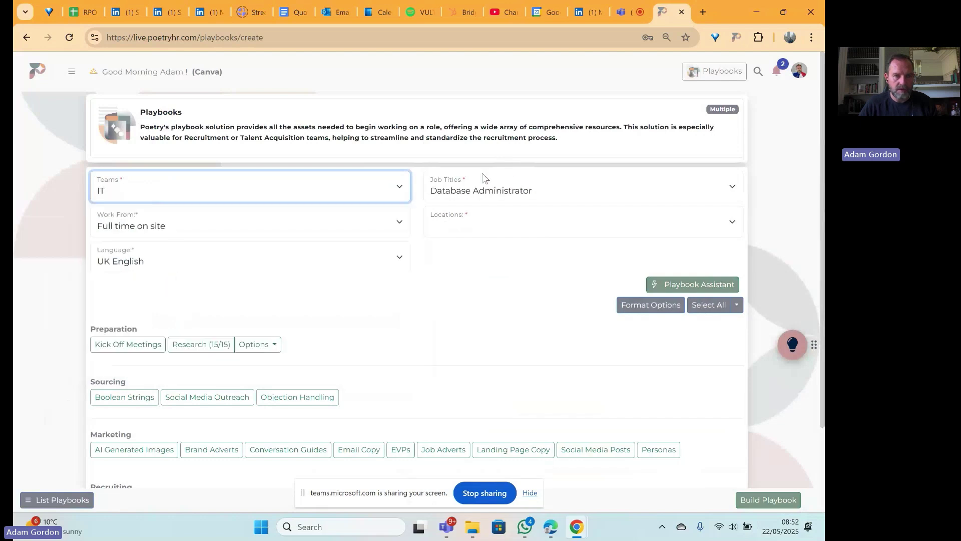
{"action": "left_click", "coordinate": [515, 183]}
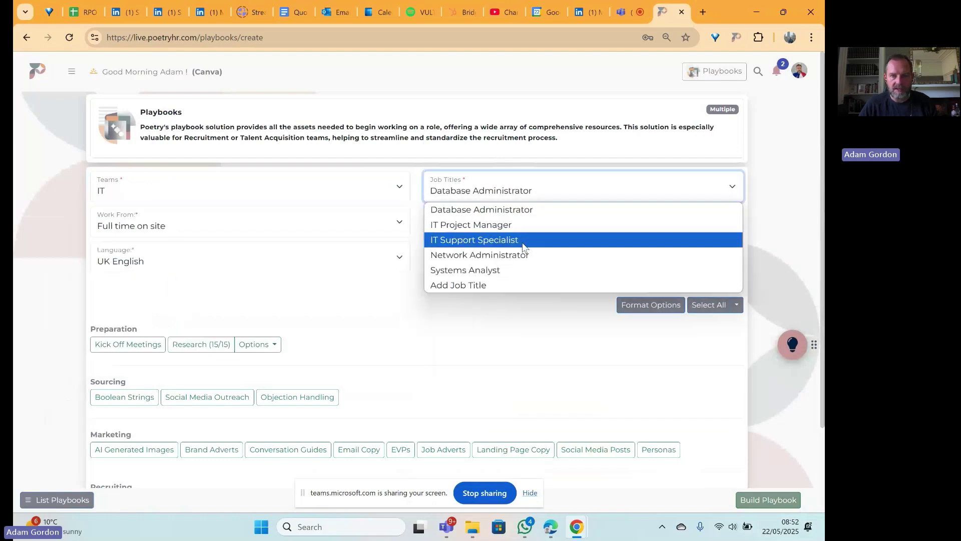
{"action": "left_click", "coordinate": [520, 255]}
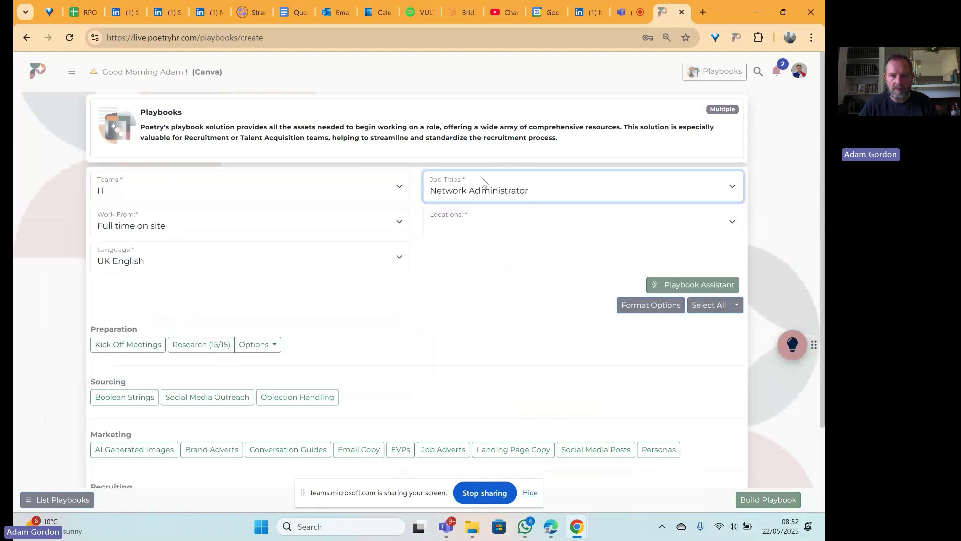
- Set the location to Sydney, Australia, and build the playbook with all assets selected
{"action": "left_click", "coordinate": [488, 220]}
{"action": "scroll", "coordinate": [632, 379], "scroll_direction": "down", "scroll_amount": 1}
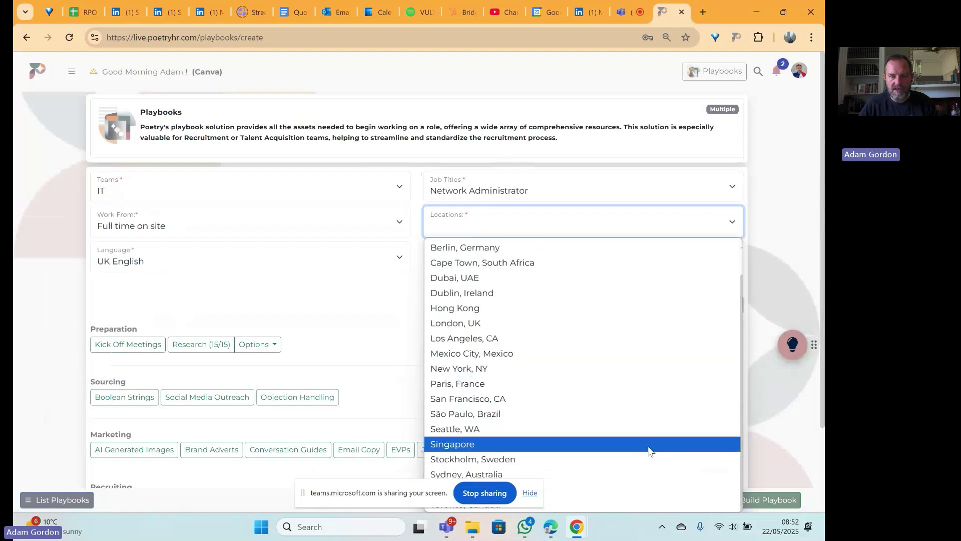
{"action": "left_click", "coordinate": [669, 472]}
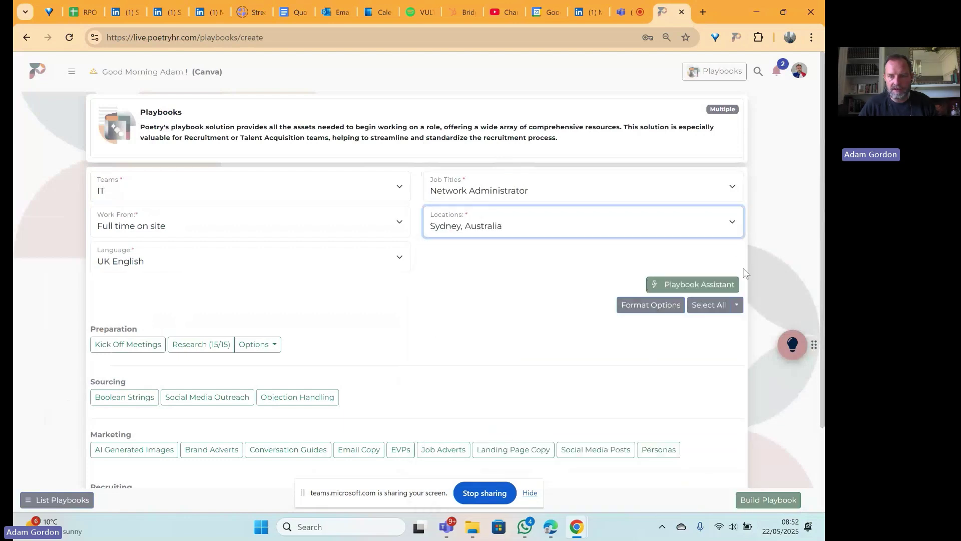
{"action": "left_click", "coordinate": [721, 306]}
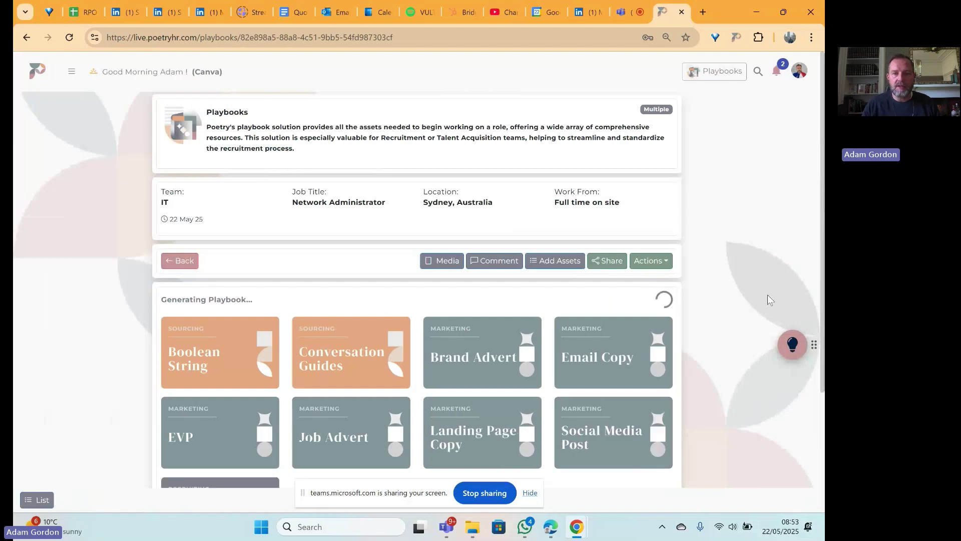
- Look over the asset tiles of the Network Administrator playbook while it is generated
{"action": "scroll", "coordinate": [720, 349], "scroll_direction": "down", "scroll_amount": 3}
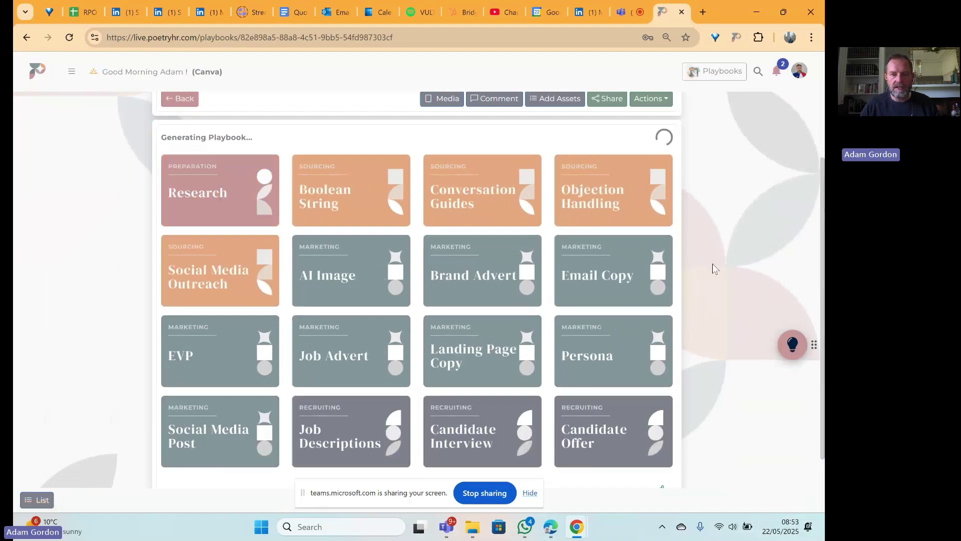
{"action": "scroll", "coordinate": [734, 307], "scroll_direction": "down", "scroll_amount": 3}
{"action": "scroll", "coordinate": [204, 188], "scroll_direction": "up", "scroll_amount": 2}
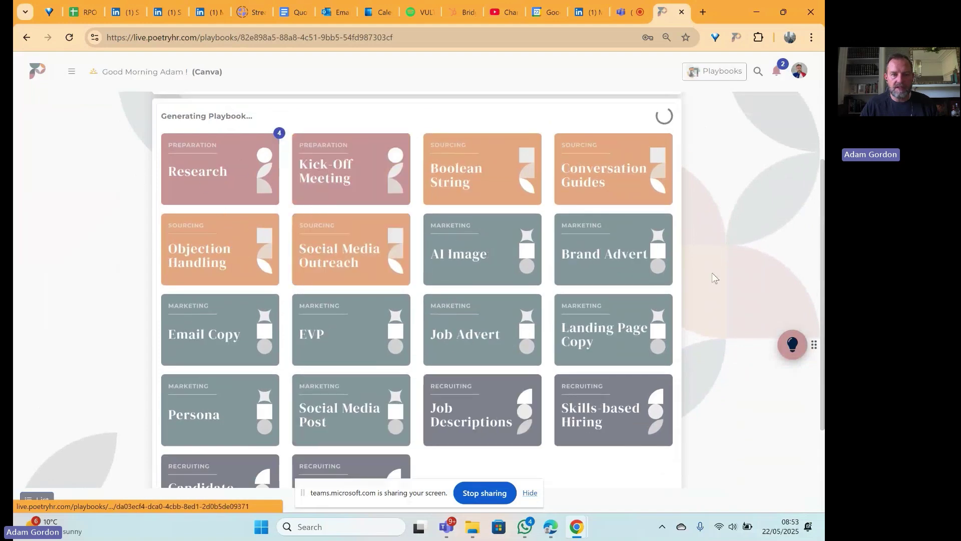
{"action": "scroll", "coordinate": [729, 294], "scroll_direction": "down", "scroll_amount": 3}
{"action": "scroll", "coordinate": [731, 297], "scroll_direction": "up", "scroll_amount": 4}
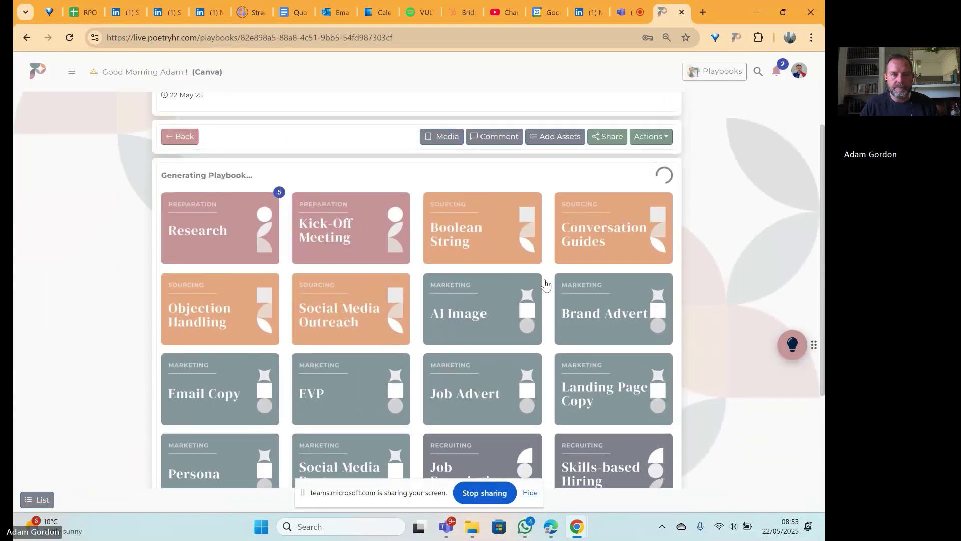
{"action": "scroll", "coordinate": [410, 179], "scroll_direction": "up", "scroll_amount": 3}
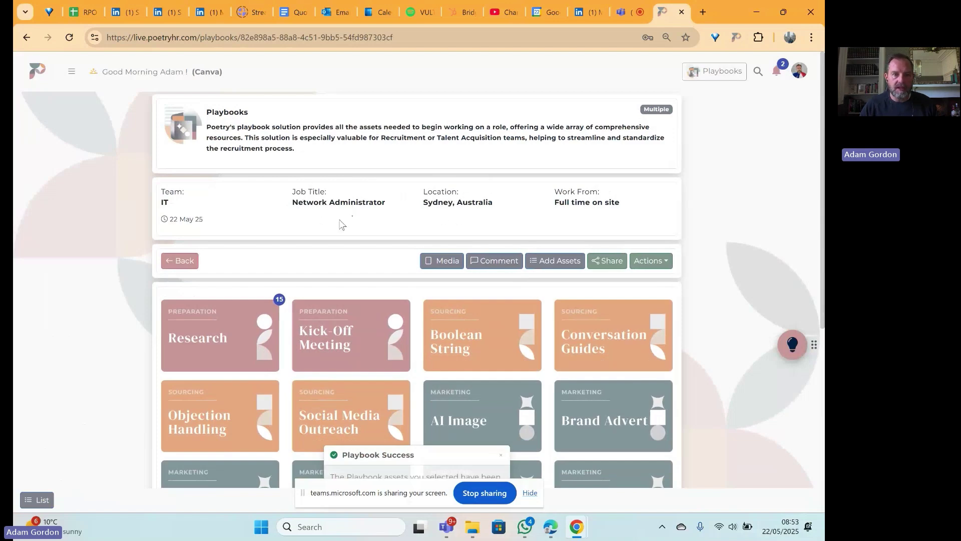
{"action": "scroll", "coordinate": [365, 227], "scroll_direction": "down", "scroll_amount": 2}
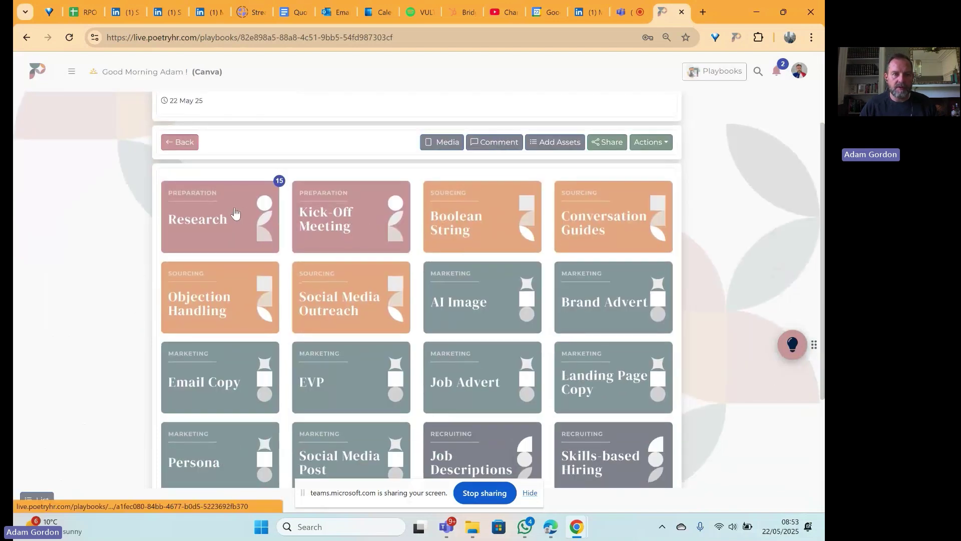
- Open the playbook's Research assets and review them from role challenges and responsibilities through to the job board suggestions
{"action": "left_click", "coordinate": [239, 214]}
{"action": "scroll", "coordinate": [659, 314], "scroll_direction": "up", "scroll_amount": 1}
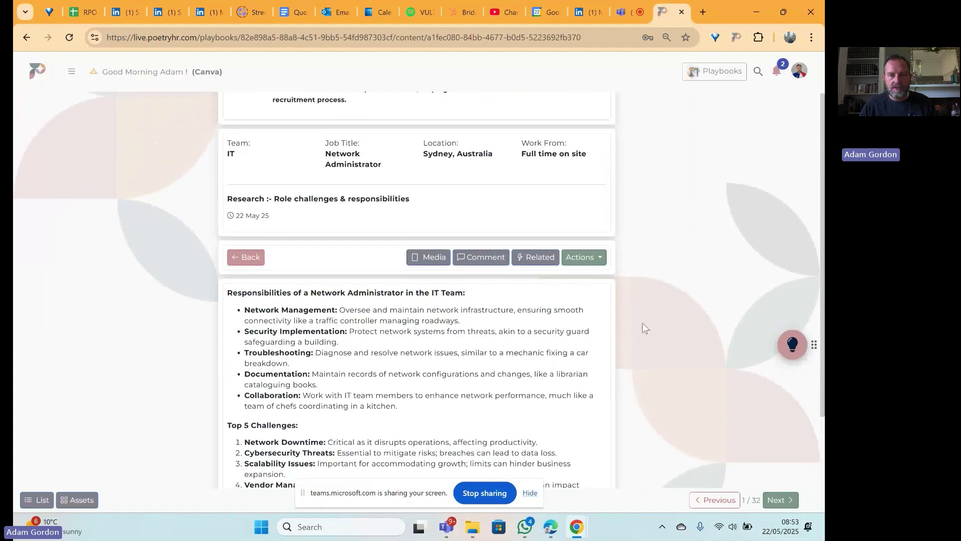
{"action": "left_click", "coordinate": [779, 501]}
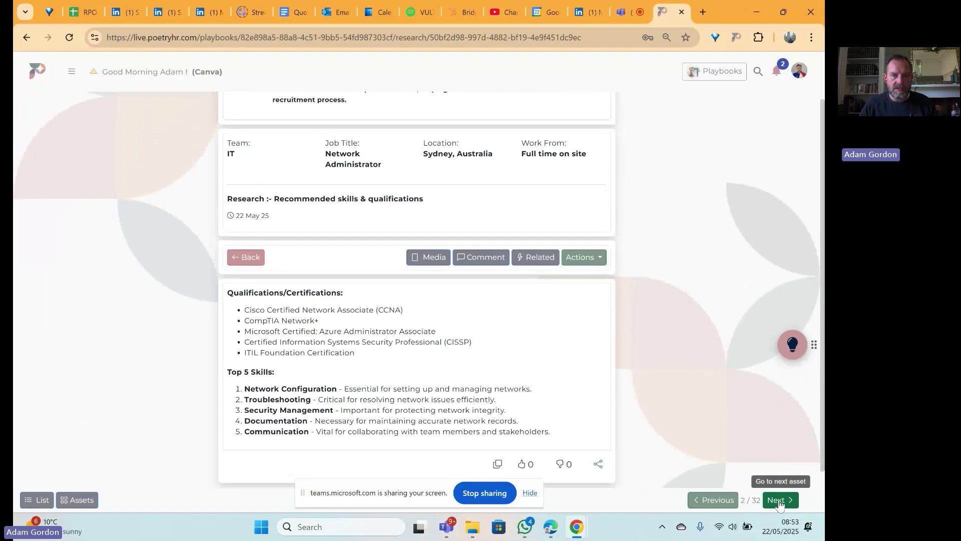
{"action": "left_click", "coordinate": [778, 501]}
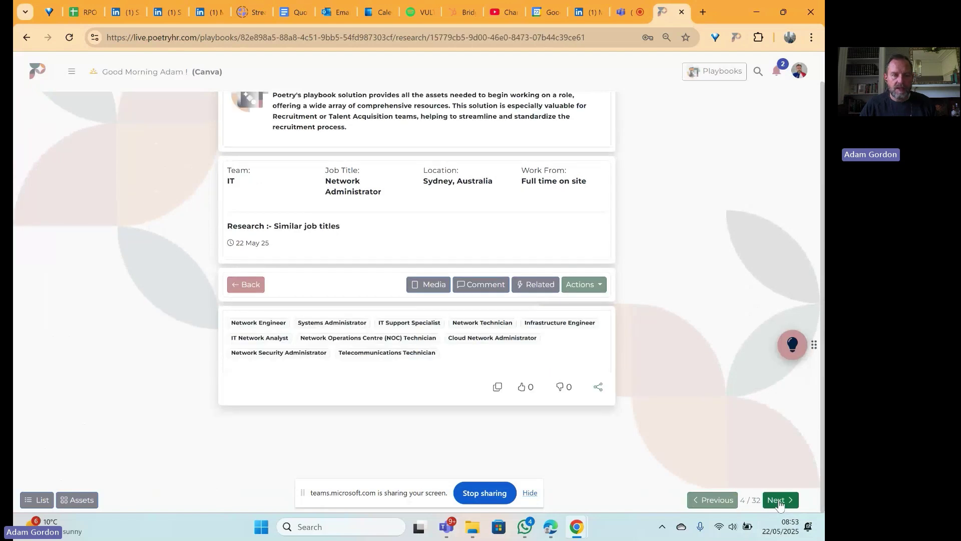
{"action": "left_click", "coordinate": [779, 501]}
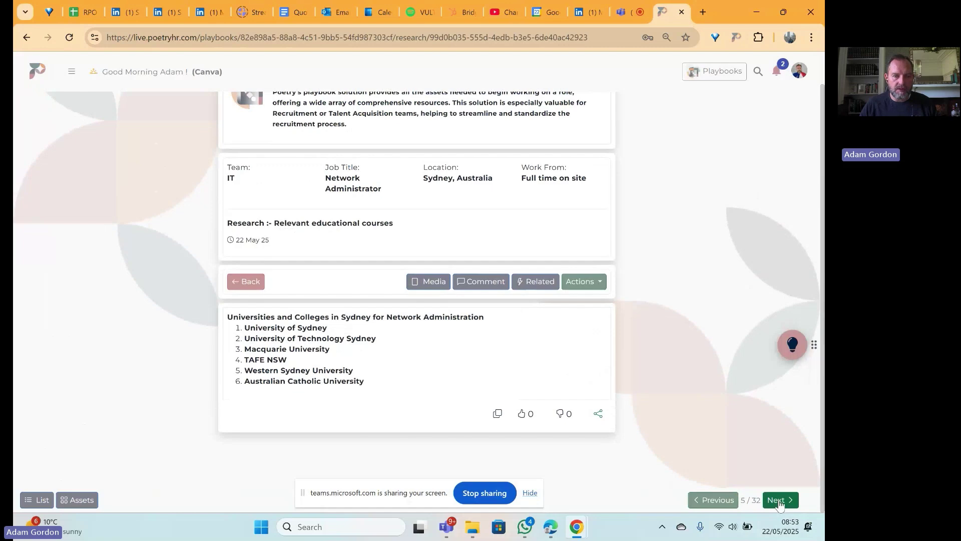
{"action": "left_click", "coordinate": [779, 501]}
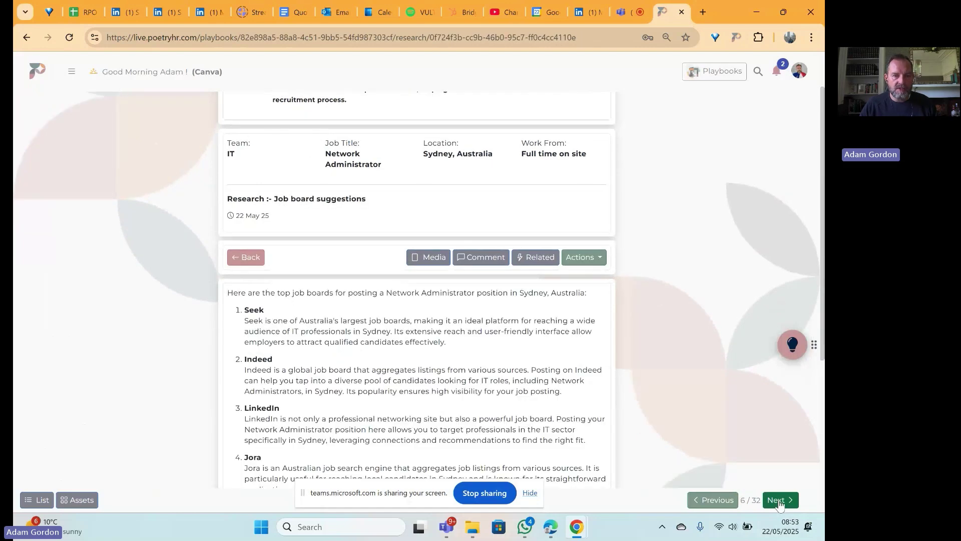
{"action": "scroll", "coordinate": [716, 342], "scroll_direction": "down", "scroll_amount": 4}
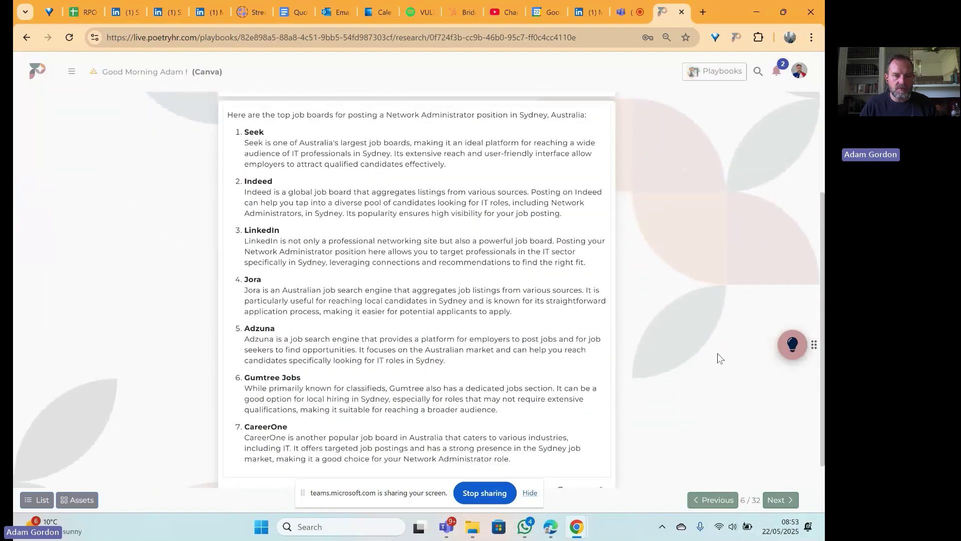
{"action": "scroll", "coordinate": [717, 357], "scroll_direction": "up", "scroll_amount": 4}
- Review the research on employer characteristics, best career opportunities and largest employers for the role
{"action": "left_click", "coordinate": [780, 500]}
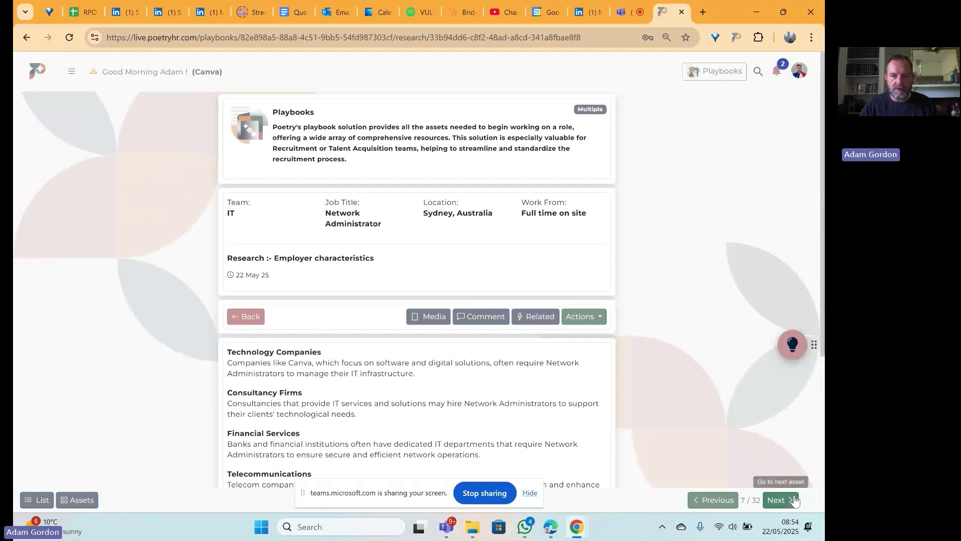
{"action": "left_click", "coordinate": [780, 500]}
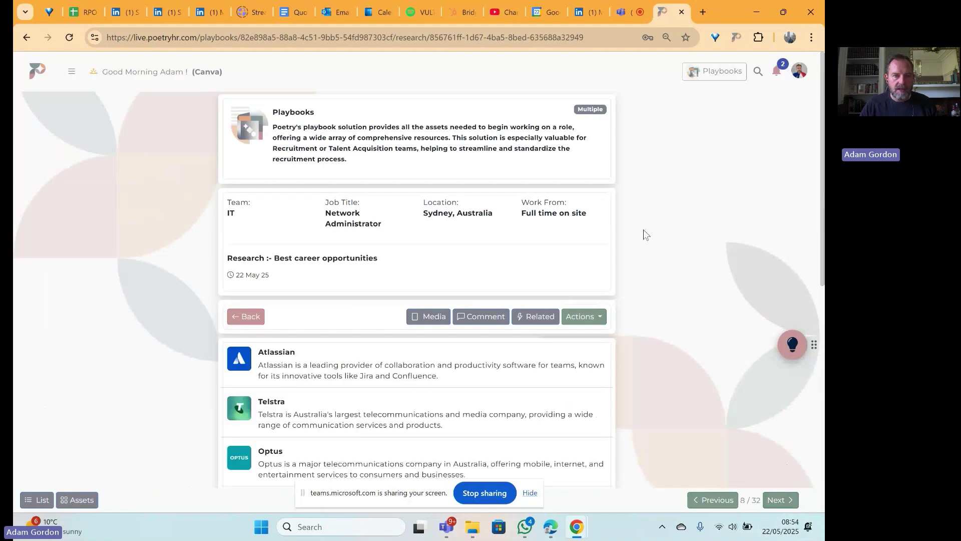
{"action": "scroll", "coordinate": [641, 263], "scroll_direction": "down", "scroll_amount": 1}
{"action": "scroll", "coordinate": [641, 264], "scroll_direction": "down", "scroll_amount": 4}
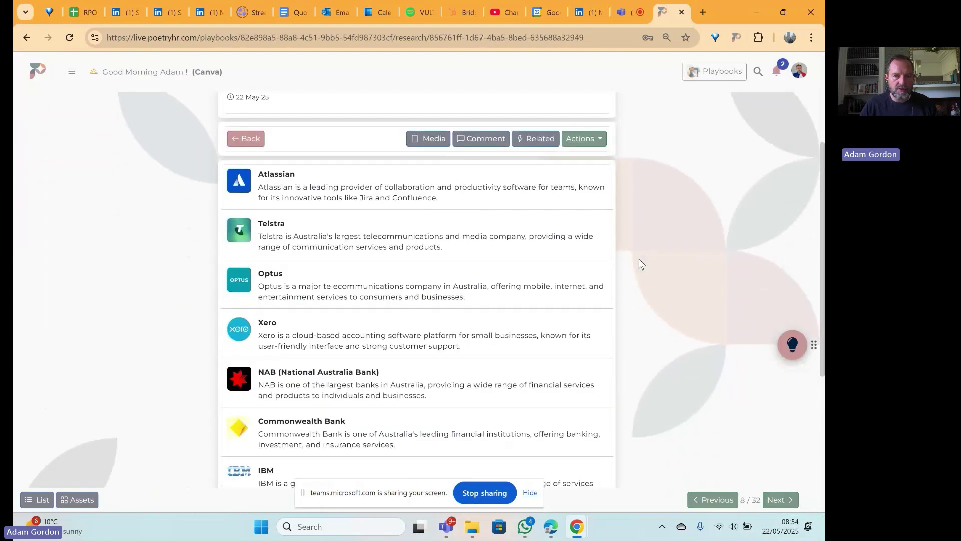
{"action": "scroll", "coordinate": [641, 264], "scroll_direction": "up", "scroll_amount": 4}
{"action": "scroll", "coordinate": [640, 264], "scroll_direction": "up", "scroll_amount": 1}
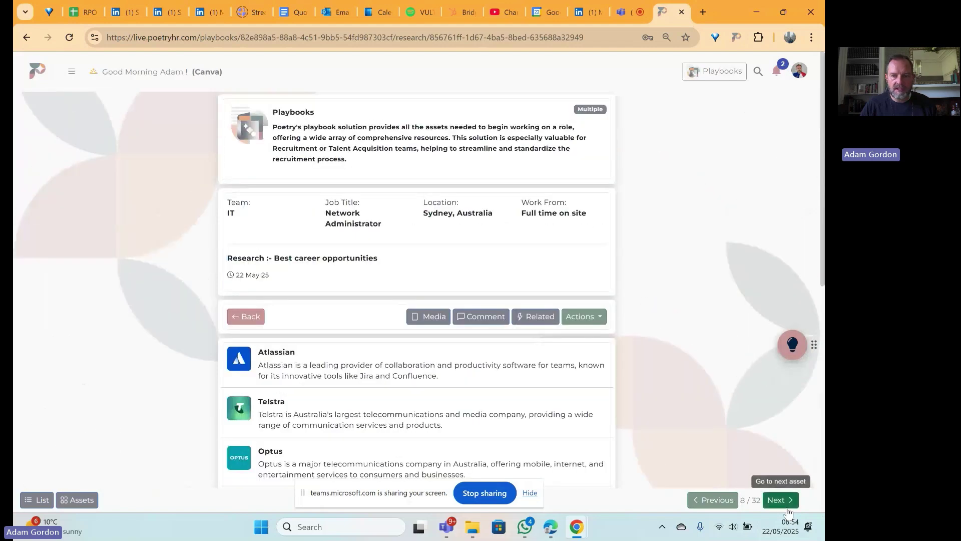
{"action": "left_click", "coordinate": [779, 499]}
{"action": "scroll", "coordinate": [674, 293], "scroll_direction": "down", "scroll_amount": 4}
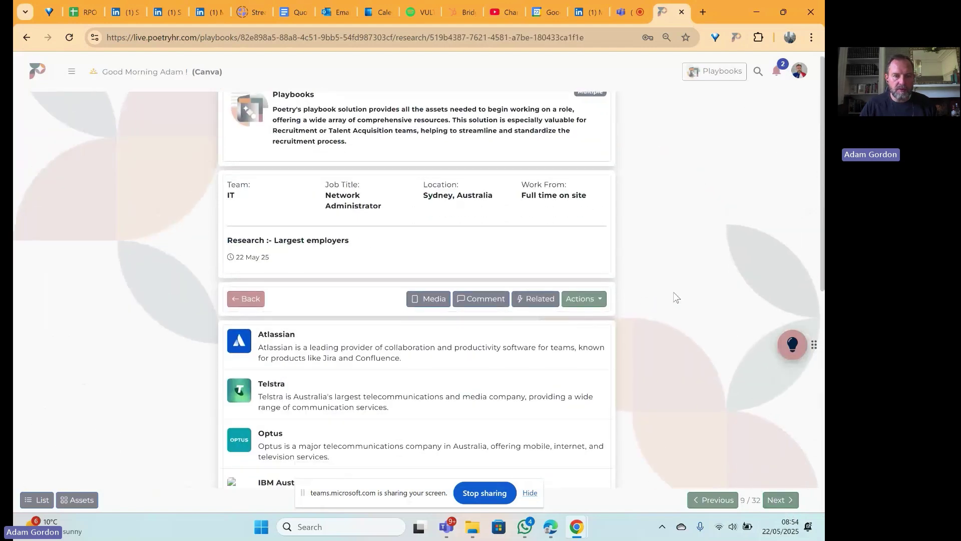
{"action": "scroll", "coordinate": [674, 293], "scroll_direction": "up", "scroll_amount": 4}
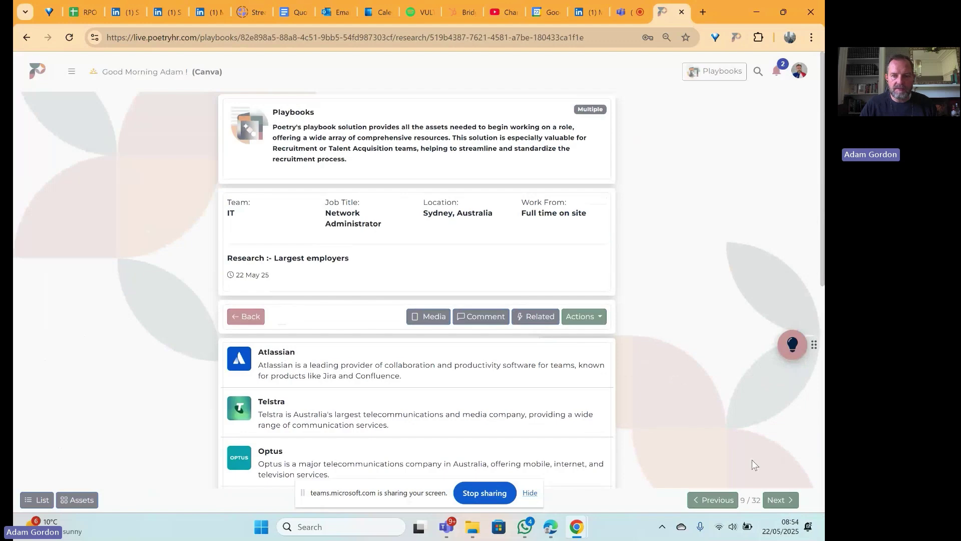
- Go through the remote work and diversity trends, and examine the commutable locations list with its map
{"action": "left_click", "coordinate": [780, 500]}
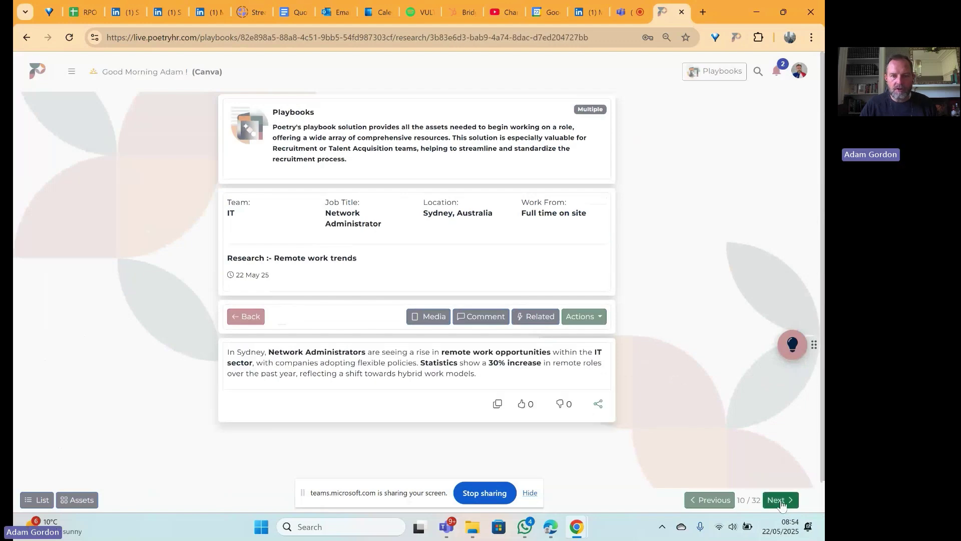
{"action": "left_click", "coordinate": [780, 500]}
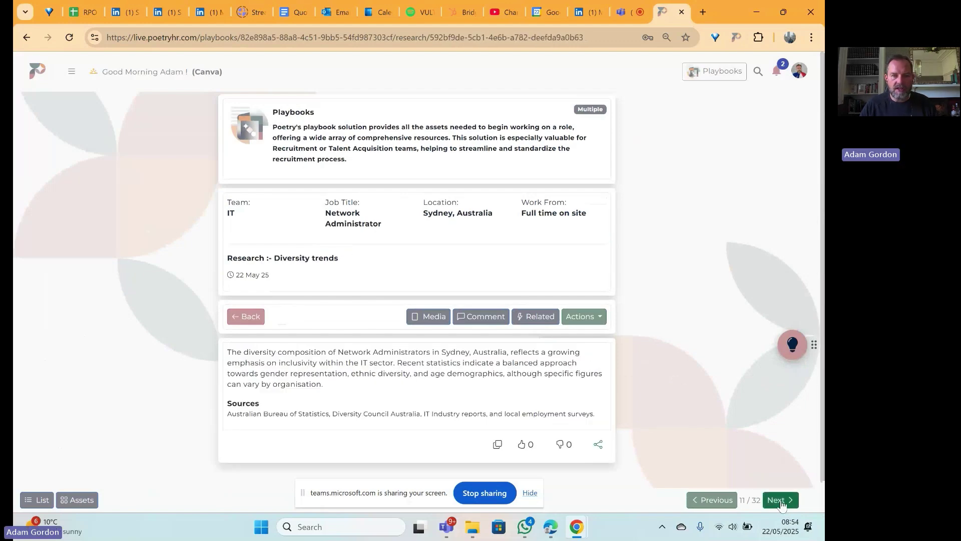
{"action": "left_click", "coordinate": [780, 499]}
{"action": "left_click", "coordinate": [779, 500]}
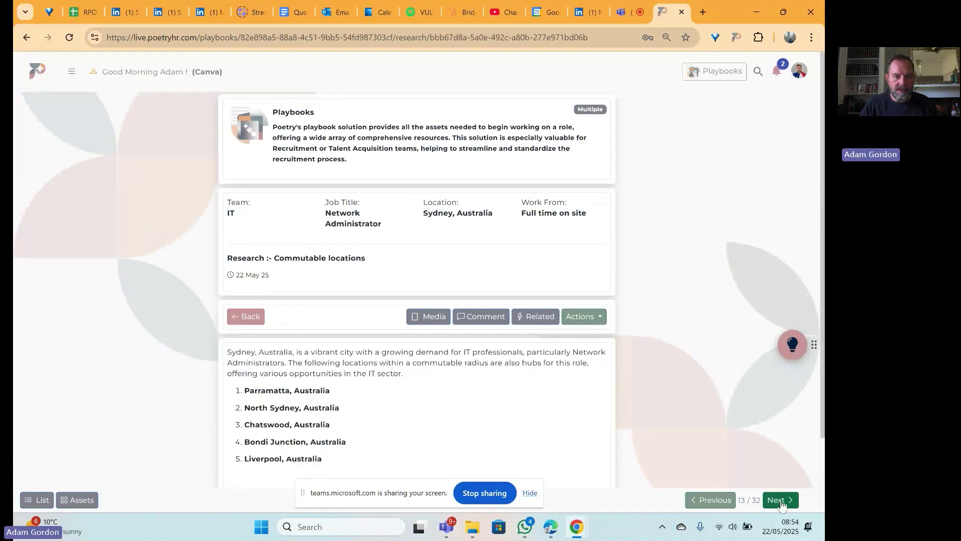
{"action": "scroll", "coordinate": [661, 335], "scroll_direction": "down", "scroll_amount": 5}
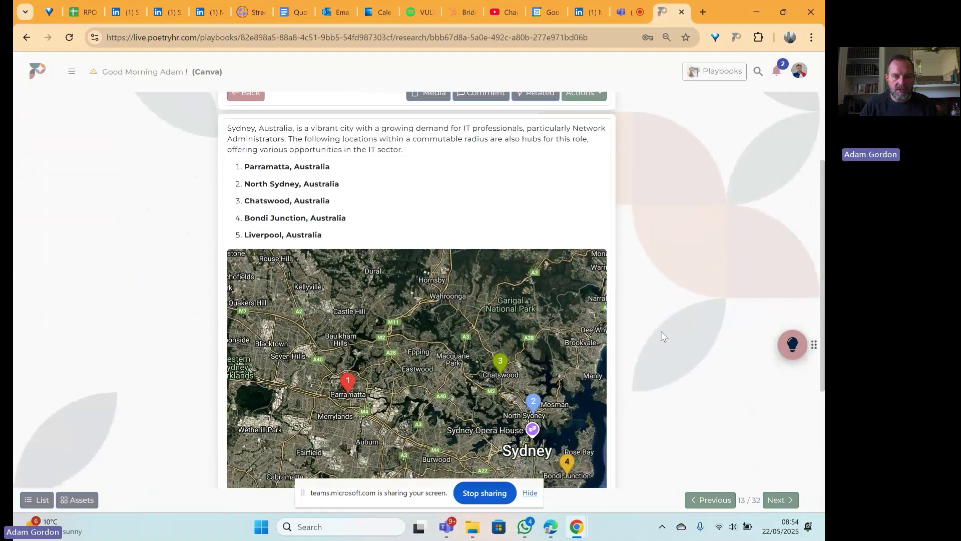
{"action": "scroll", "coordinate": [662, 334], "scroll_direction": "down", "scroll_amount": 3}
{"action": "scroll", "coordinate": [661, 335], "scroll_direction": "up", "scroll_amount": 7}
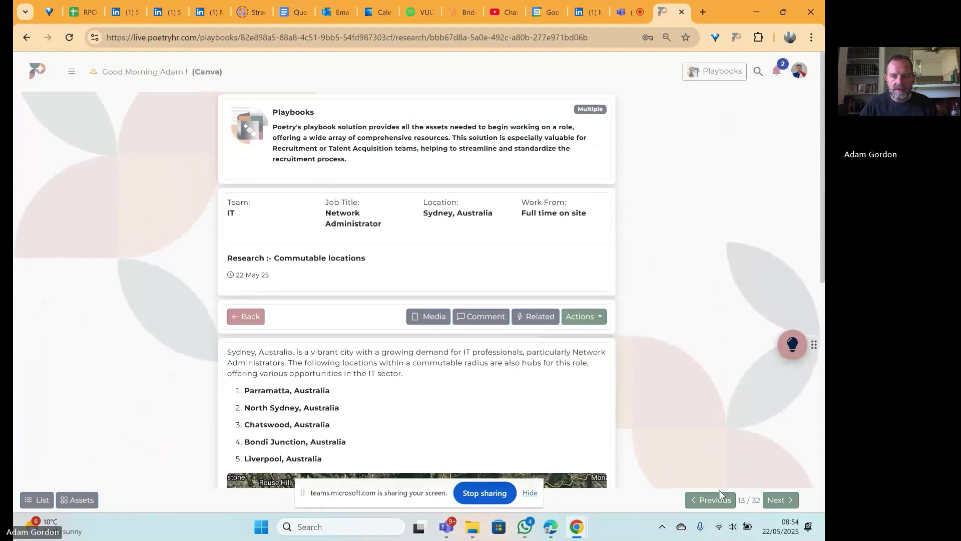
- Read the research on turnover and growth rates and on demand versus supply
{"action": "left_click", "coordinate": [783, 501]}
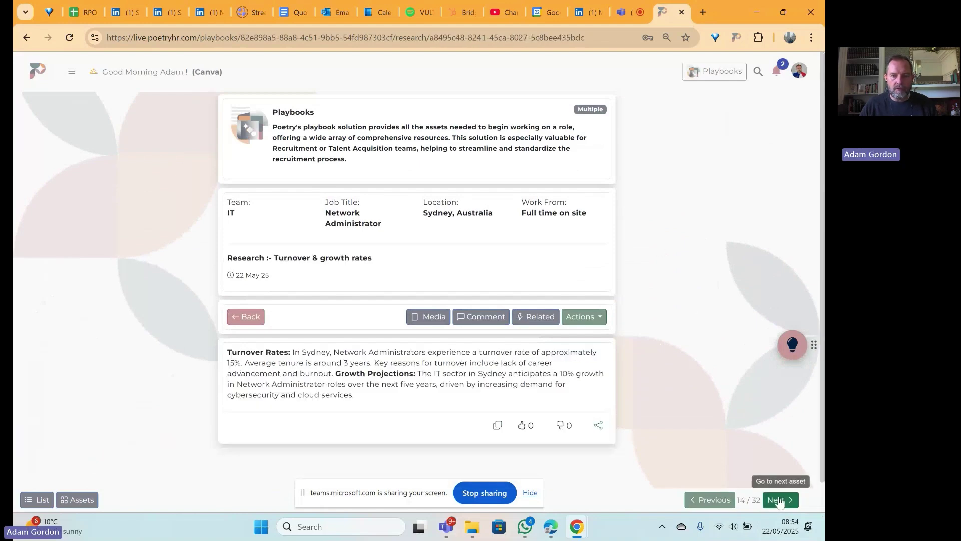
{"action": "left_click", "coordinate": [780, 501]}
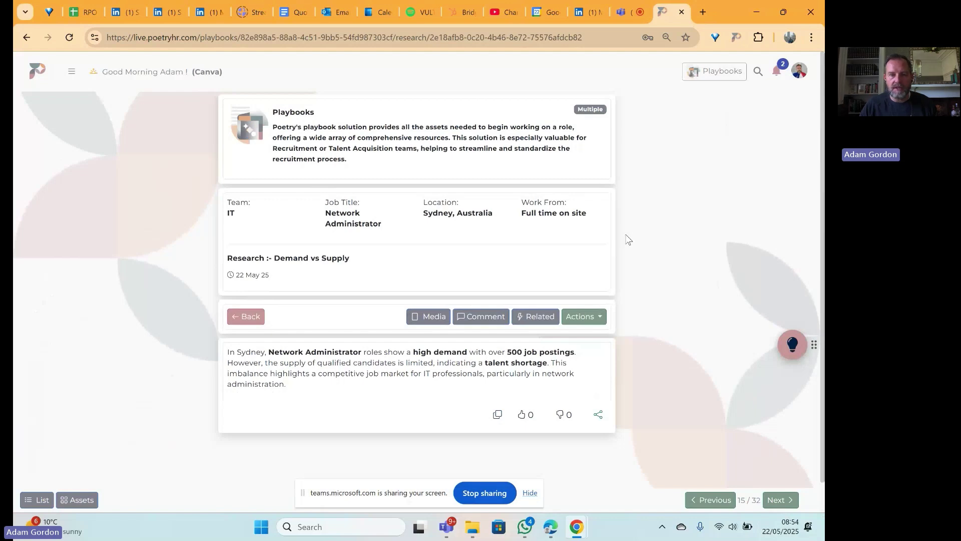
- Open the Kick Off Meeting asset and read through its full meeting template
{"action": "left_click", "coordinate": [778, 501]}
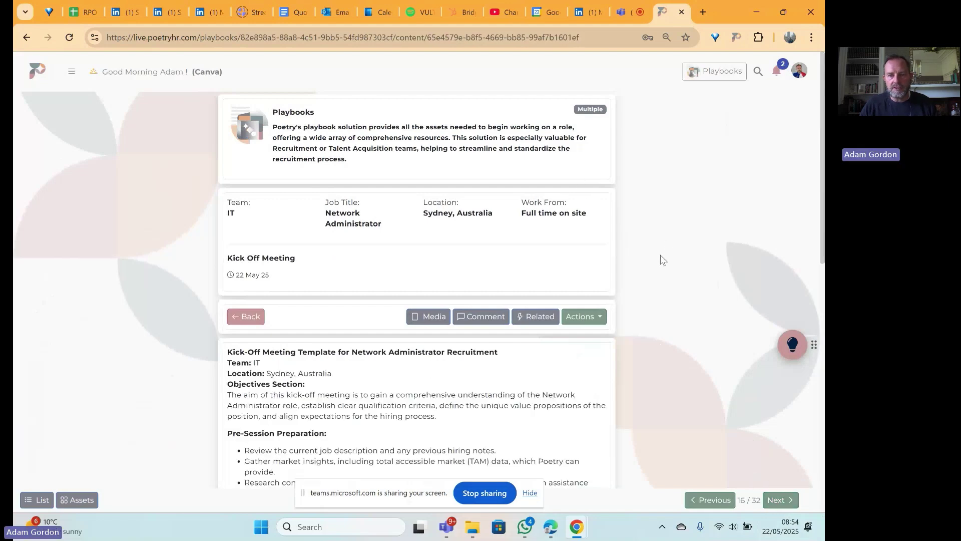
{"action": "scroll", "coordinate": [642, 291], "scroll_direction": "down", "scroll_amount": 7}
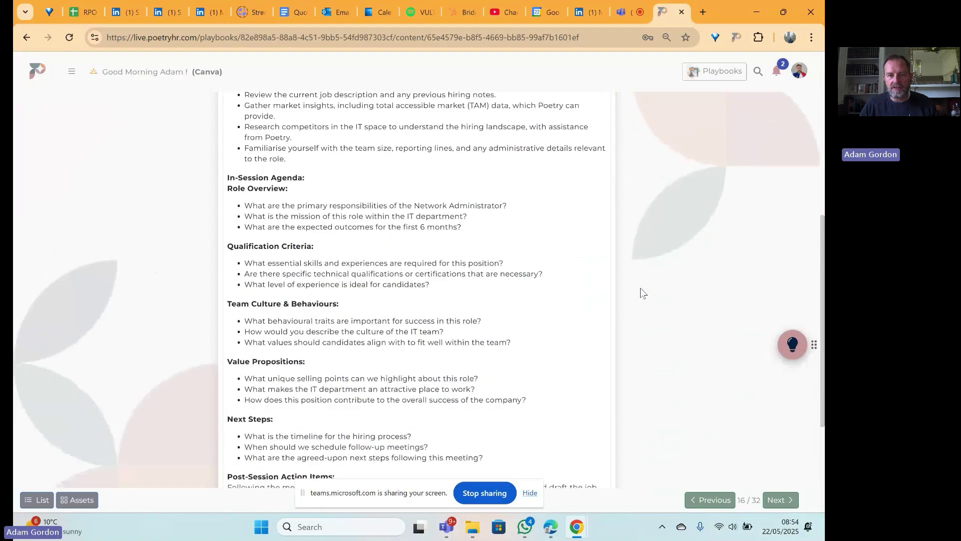
{"action": "scroll", "coordinate": [642, 293], "scroll_direction": "down", "scroll_amount": 5}
{"action": "scroll", "coordinate": [643, 292], "scroll_direction": "up", "scroll_amount": 9}
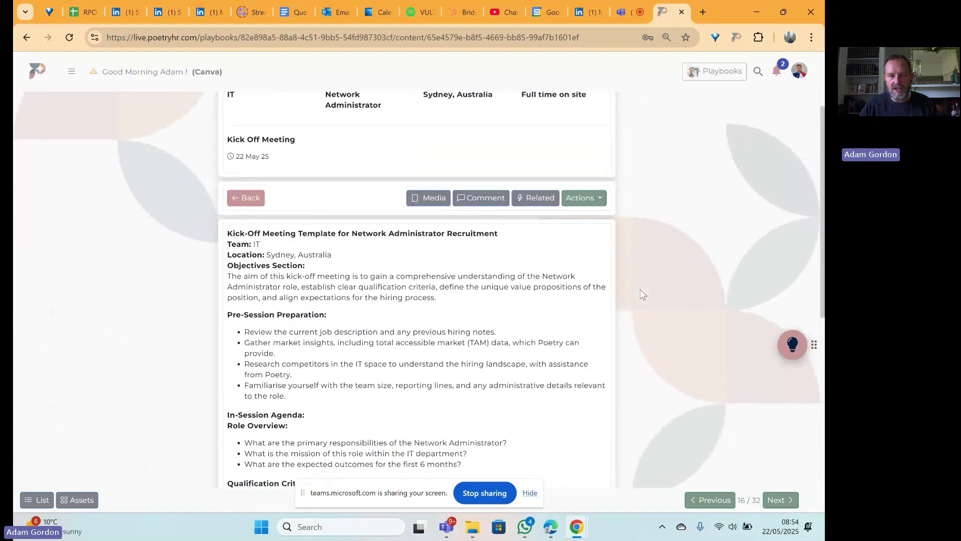
{"action": "scroll", "coordinate": [642, 295], "scroll_direction": "up", "scroll_amount": 3}
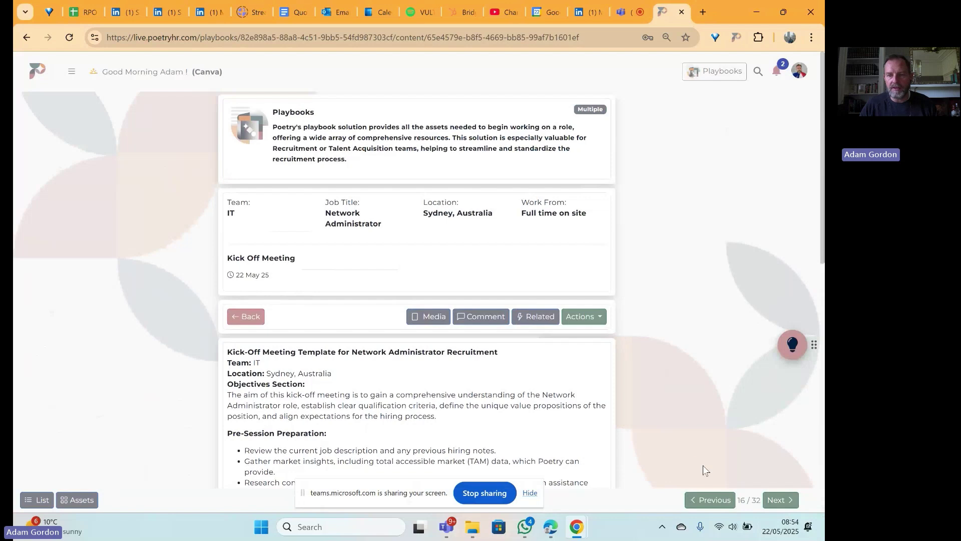
- Run the playbook's Boolean string as a Google search, look over the LinkedIn profiles found, and close the results
{"action": "left_click", "coordinate": [779, 510]}
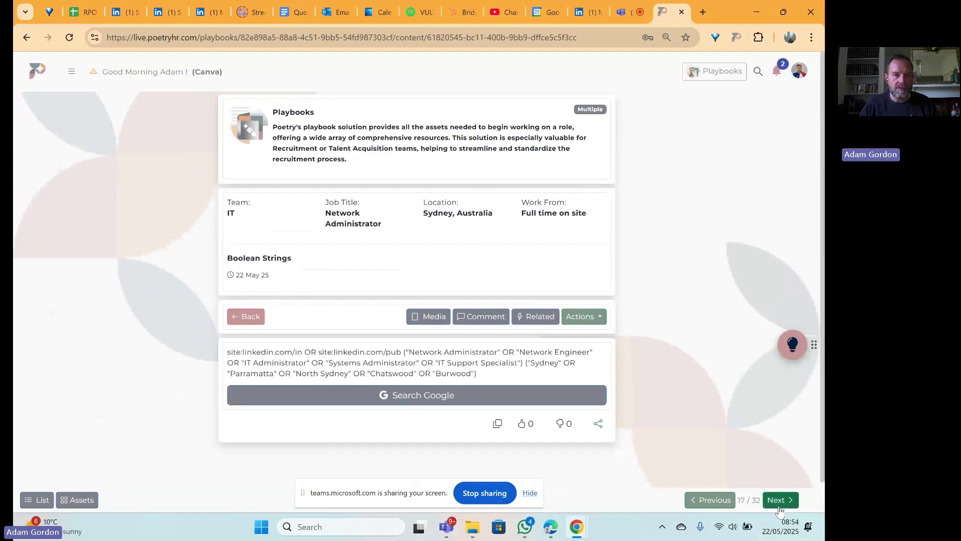
{"action": "left_click", "coordinate": [437, 394]}
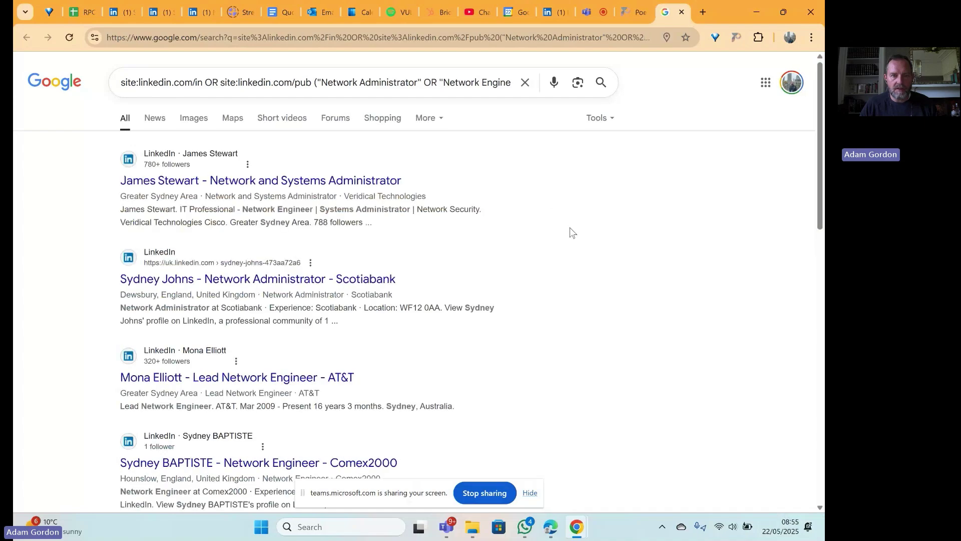
{"action": "scroll", "coordinate": [574, 248], "scroll_direction": "down", "scroll_amount": 8}
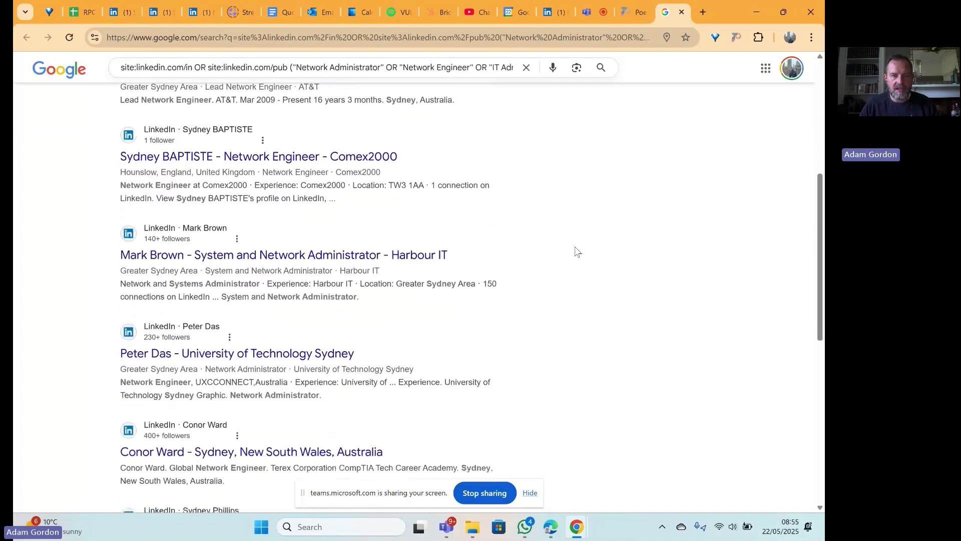
{"action": "scroll", "coordinate": [576, 253], "scroll_direction": "down", "scroll_amount": 2}
{"action": "left_click", "coordinate": [682, 11]}
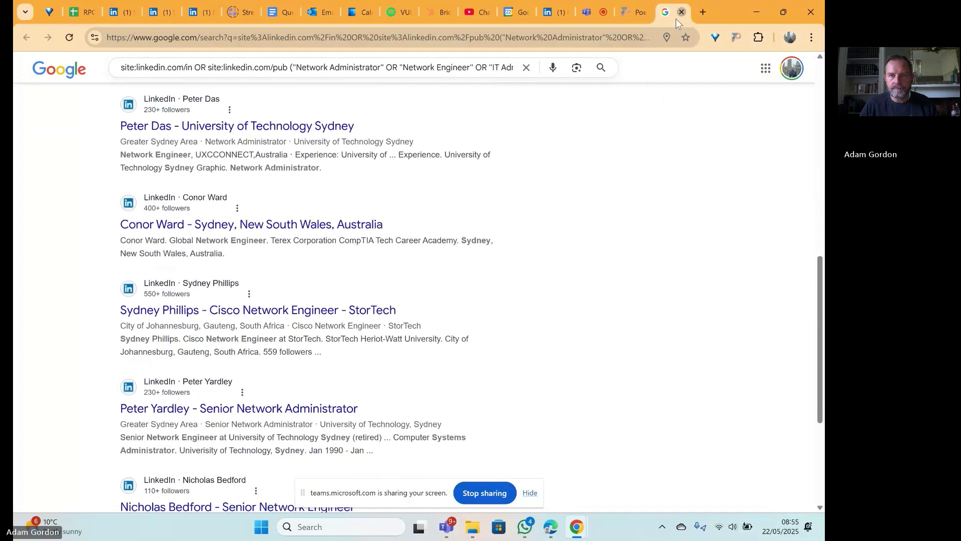
- Review the Conversation Guides, Objection Handling and Social Media Outreach assets of the playbook
{"action": "left_click", "coordinate": [779, 500]}
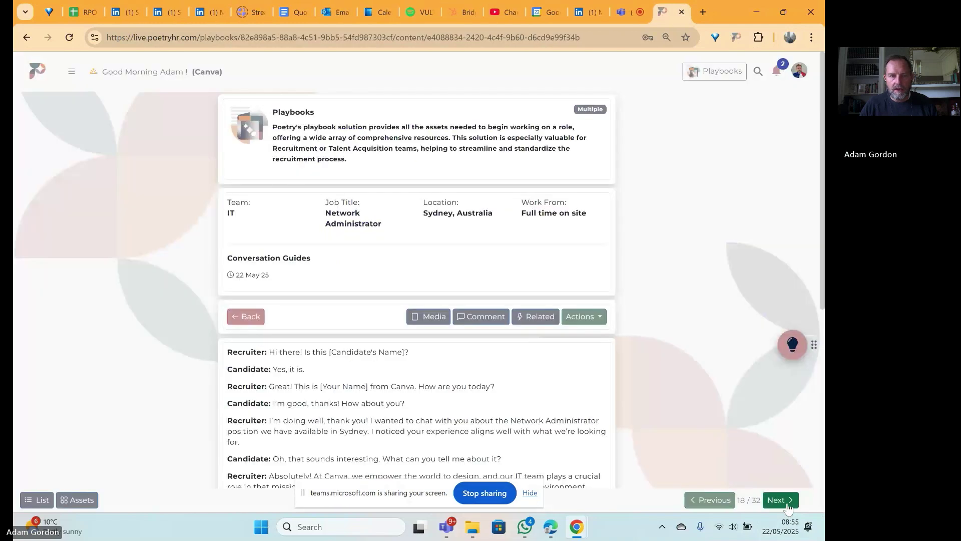
{"action": "scroll", "coordinate": [650, 273], "scroll_direction": "down", "scroll_amount": 5}
{"action": "scroll", "coordinate": [650, 274], "scroll_direction": "up", "scroll_amount": 5}
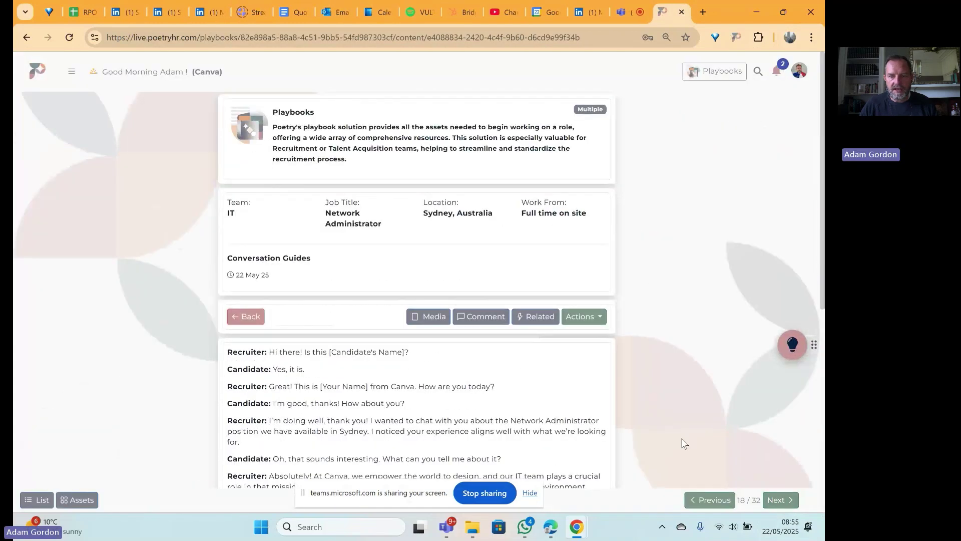
{"action": "left_click", "coordinate": [779, 500]}
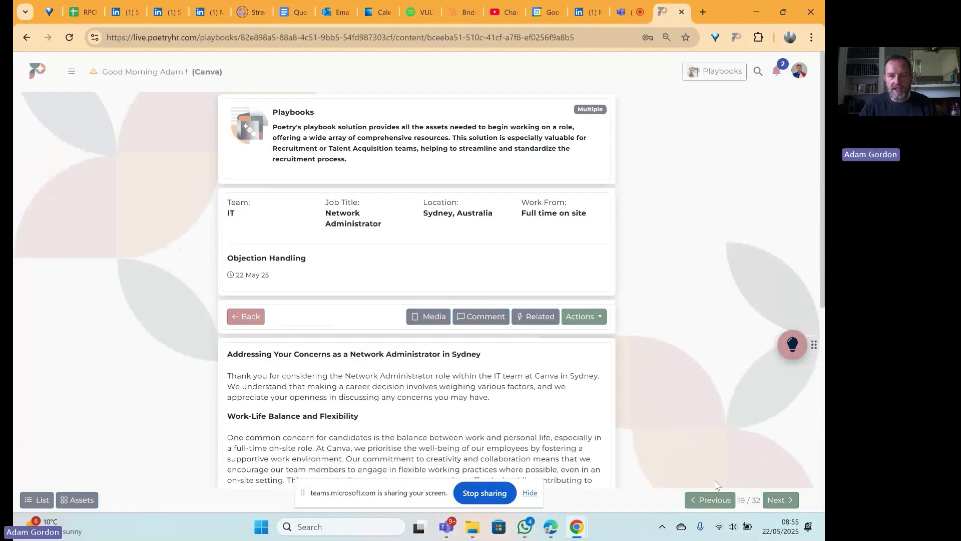
{"action": "left_click", "coordinate": [776, 501]}
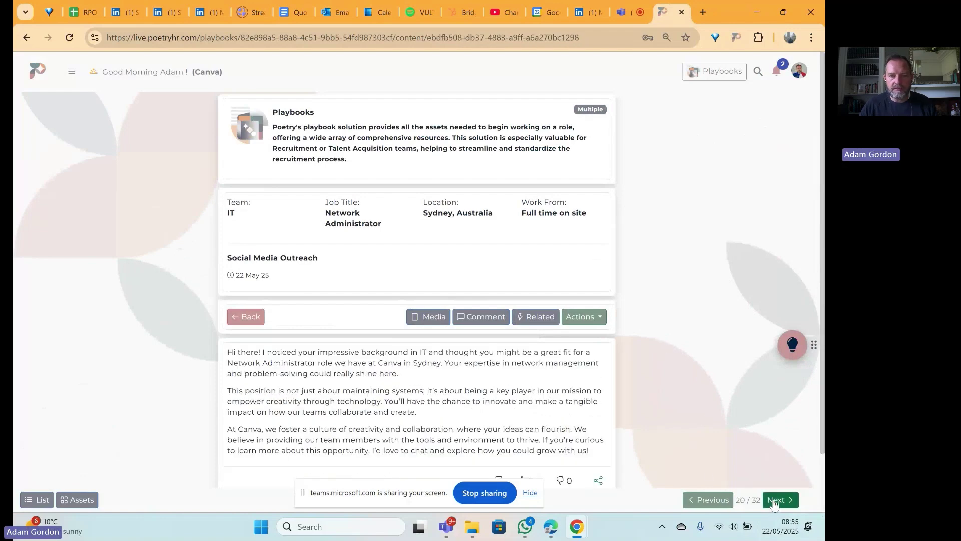
- View the whole image in the AI Generated Images asset, and open the Brand Adverts asset
{"action": "left_click", "coordinate": [776, 500]}
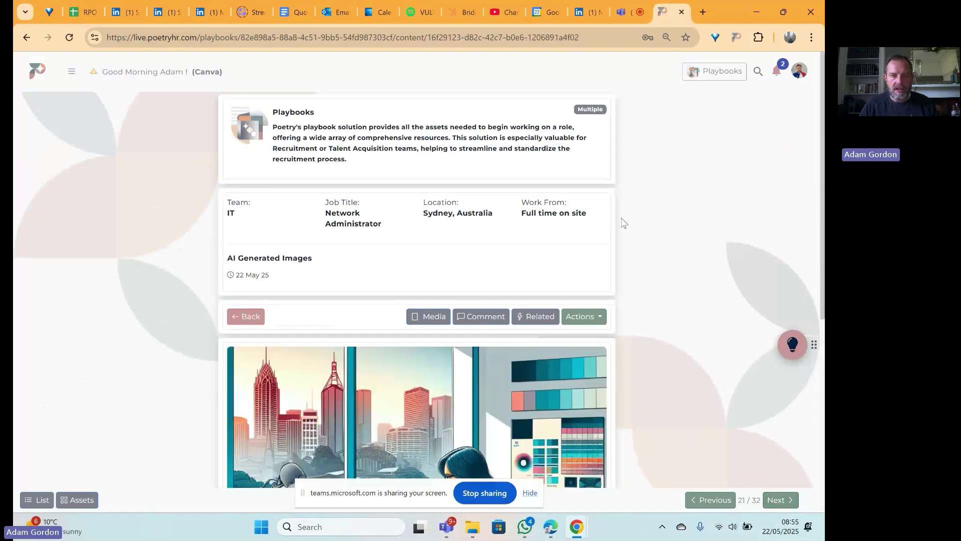
{"action": "scroll", "coordinate": [656, 238], "scroll_direction": "down", "scroll_amount": 3}
{"action": "scroll", "coordinate": [656, 239], "scroll_direction": "down", "scroll_amount": 1}
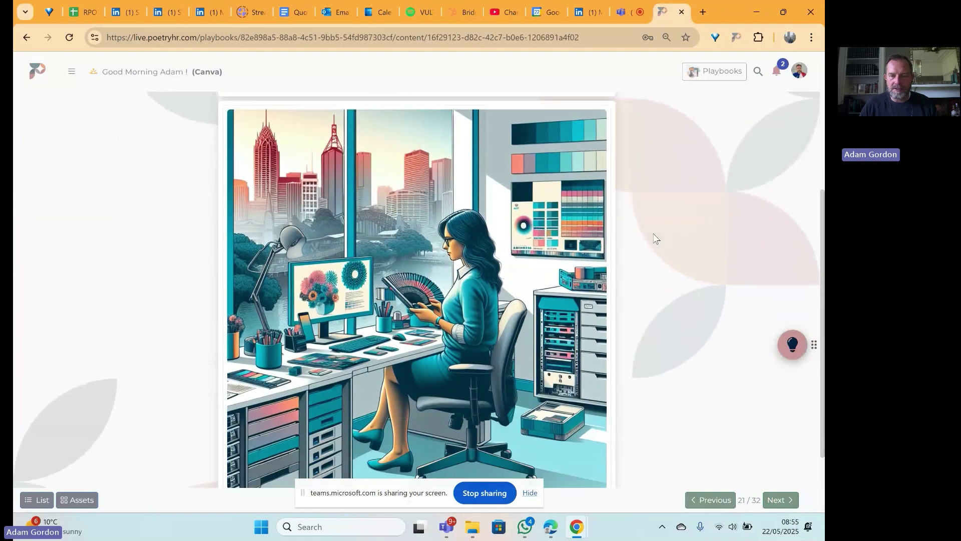
{"action": "scroll", "coordinate": [651, 238], "scroll_direction": "up", "scroll_amount": 4}
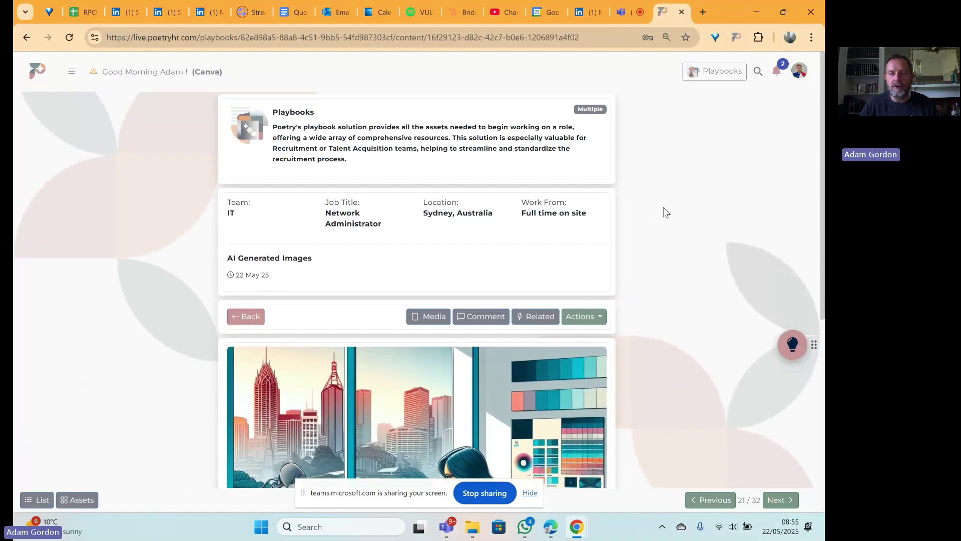
{"action": "left_click", "coordinate": [779, 500]}
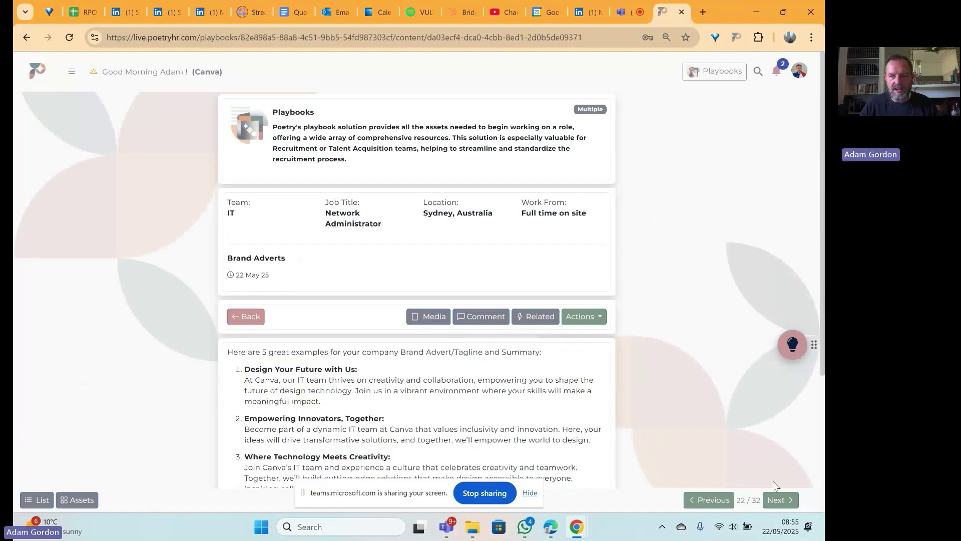
- Read through the Brand Adverts asset of the playbook, and open and look over the Email Copy asset
{"action": "scroll", "coordinate": [656, 389], "scroll_direction": "down", "scroll_amount": 3}
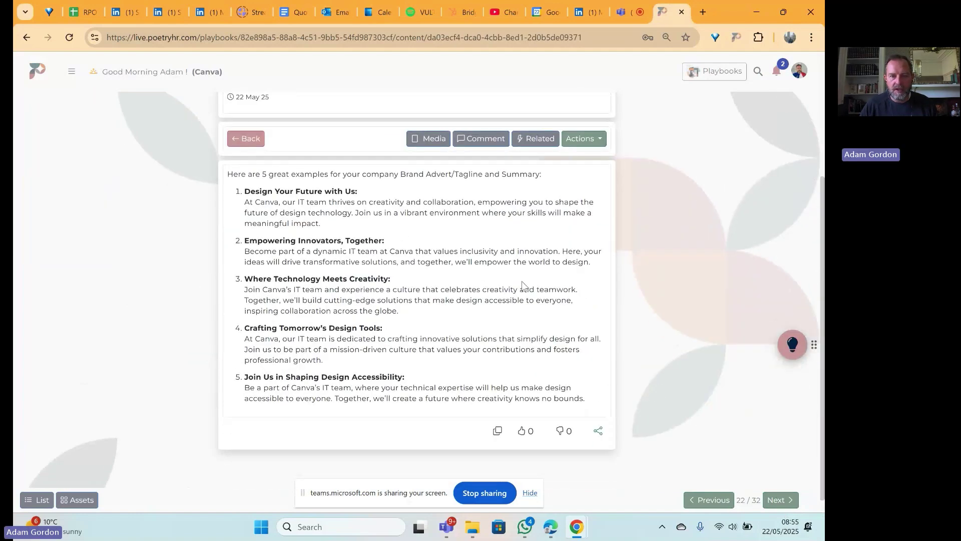
{"action": "scroll", "coordinate": [646, 340], "scroll_direction": "up", "scroll_amount": 3}
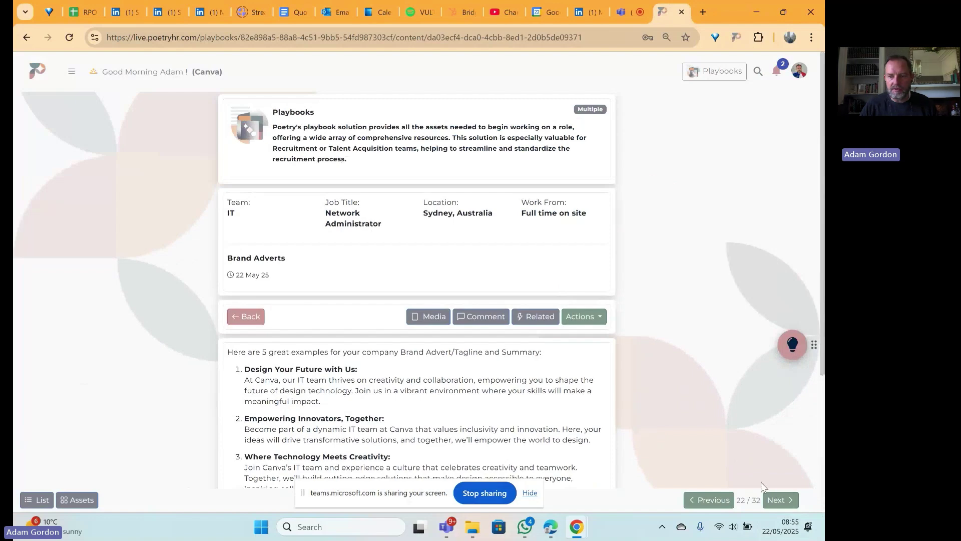
{"action": "left_click", "coordinate": [779, 501]}
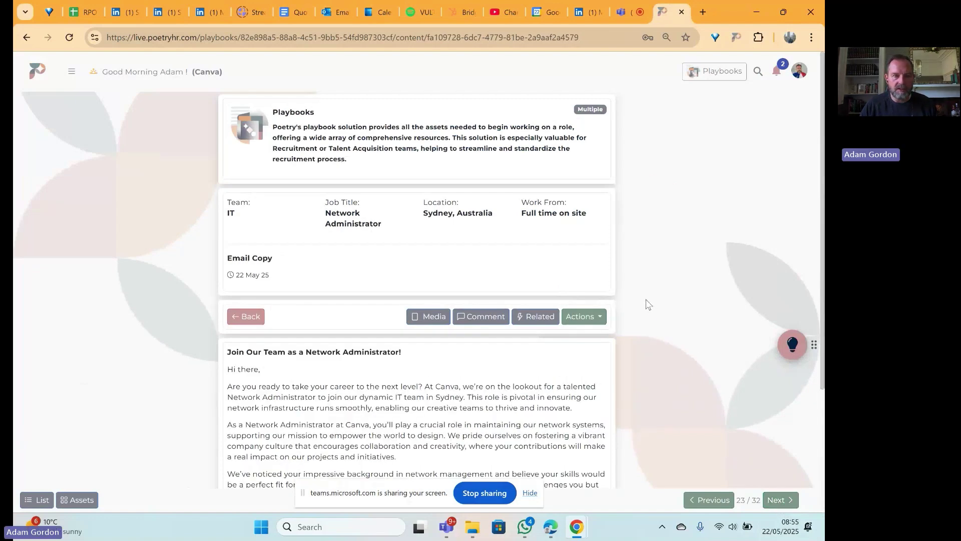
{"action": "scroll", "coordinate": [646, 304], "scroll_direction": "down", "scroll_amount": 2}
{"action": "scroll", "coordinate": [646, 304], "scroll_direction": "up", "scroll_amount": 2}
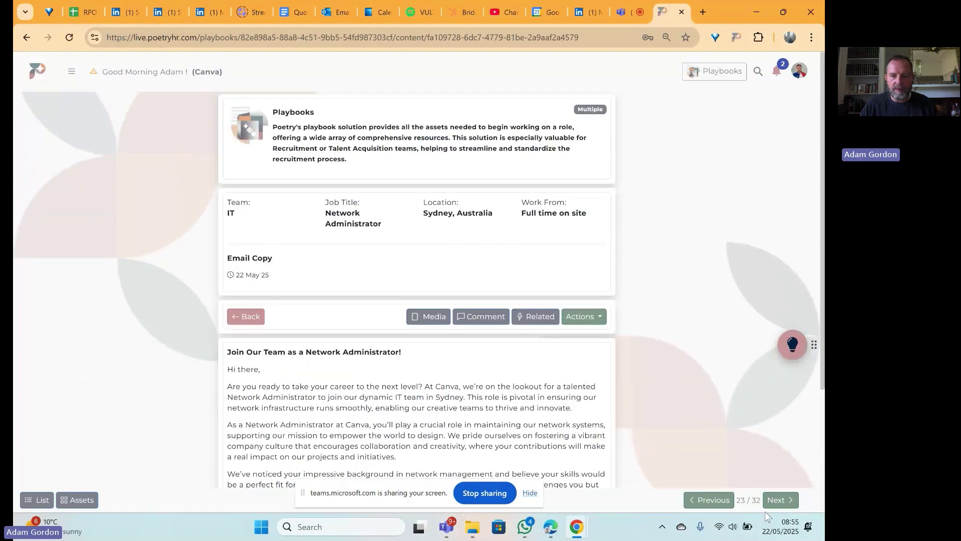
- Page through the playbook's assets from EVPs and Job Advert, past Social Media Post, to Candidate Interviews
{"action": "left_click", "coordinate": [778, 501]}
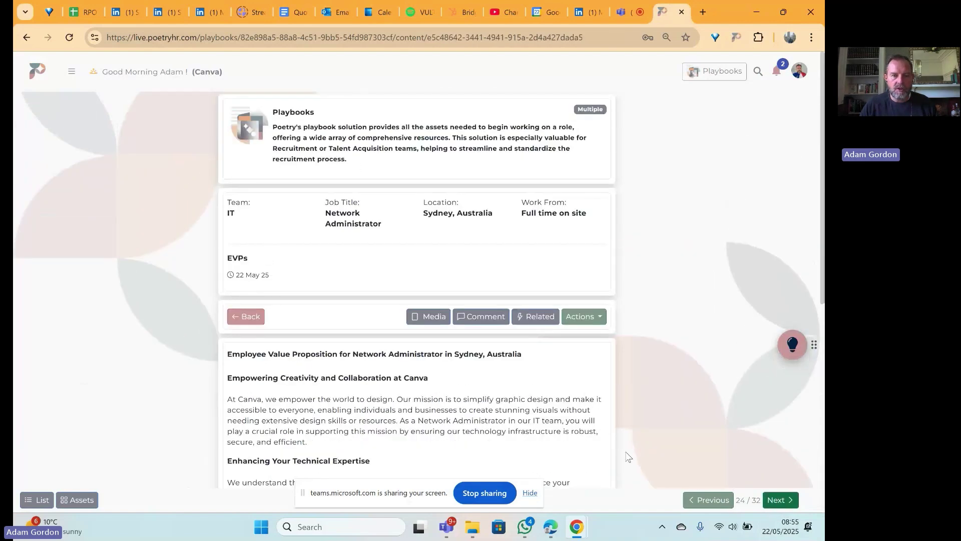
{"action": "left_click", "coordinate": [778, 501]}
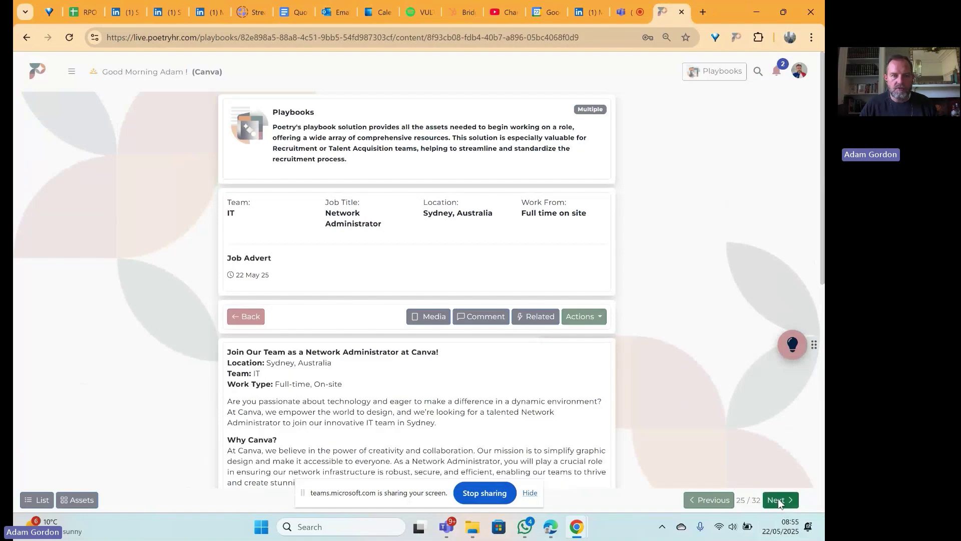
{"action": "left_click", "coordinate": [779, 502]}
{"action": "left_click", "coordinate": [780, 501]}
{"action": "left_click", "coordinate": [779, 502]}
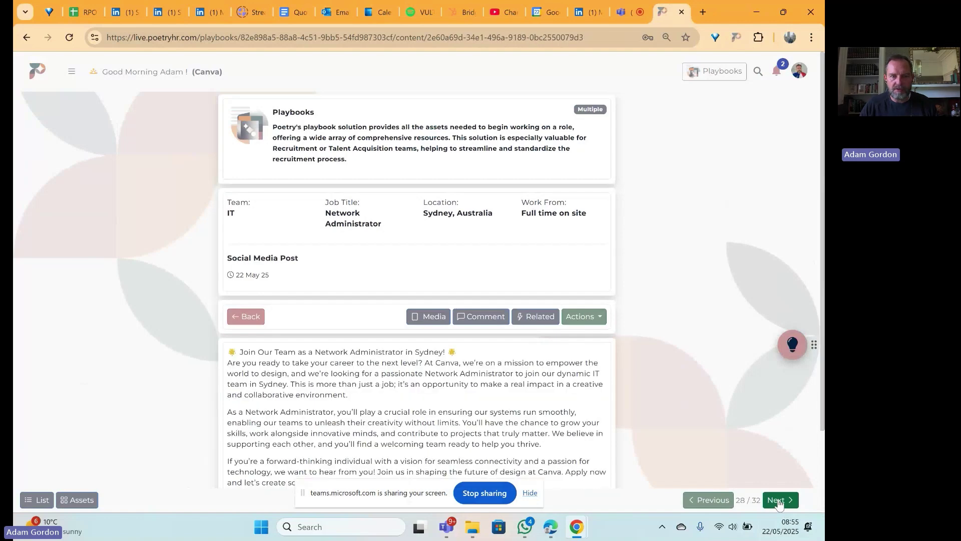
{"action": "left_click", "coordinate": [779, 502]}
{"action": "left_click", "coordinate": [779, 502]}
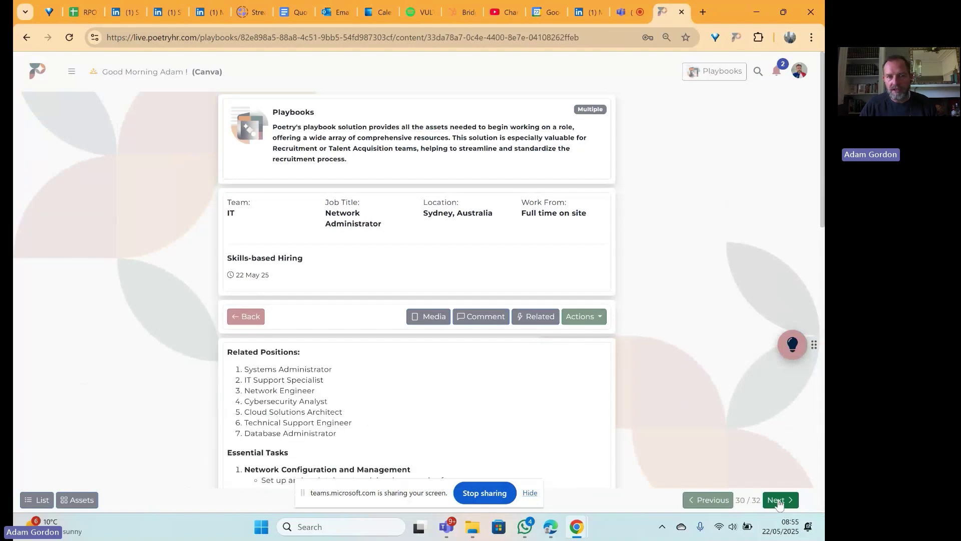
{"action": "left_click", "coordinate": [779, 501]}
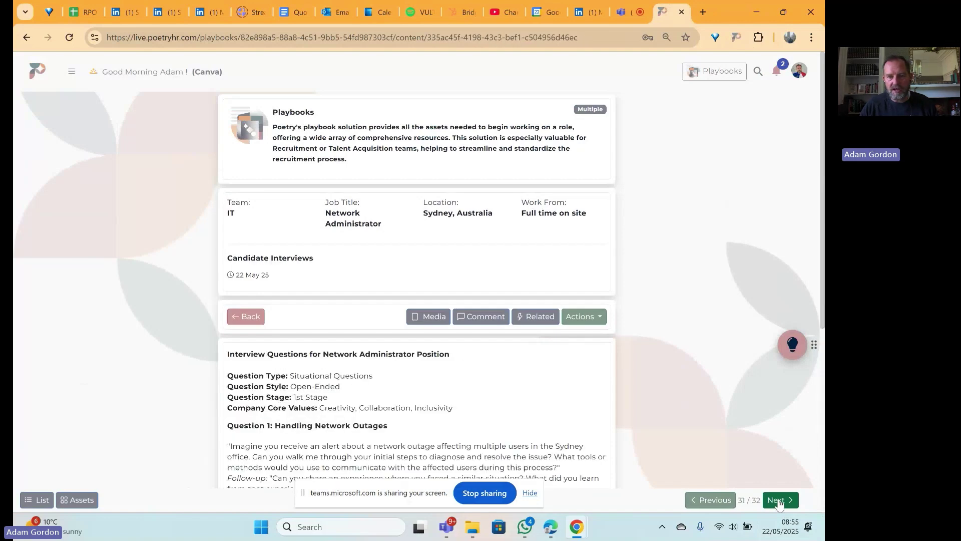
- Go back to the Skills-based Hiring asset and read its essential tasks, skills and assessment strategies
{"action": "left_click", "coordinate": [708, 501]}
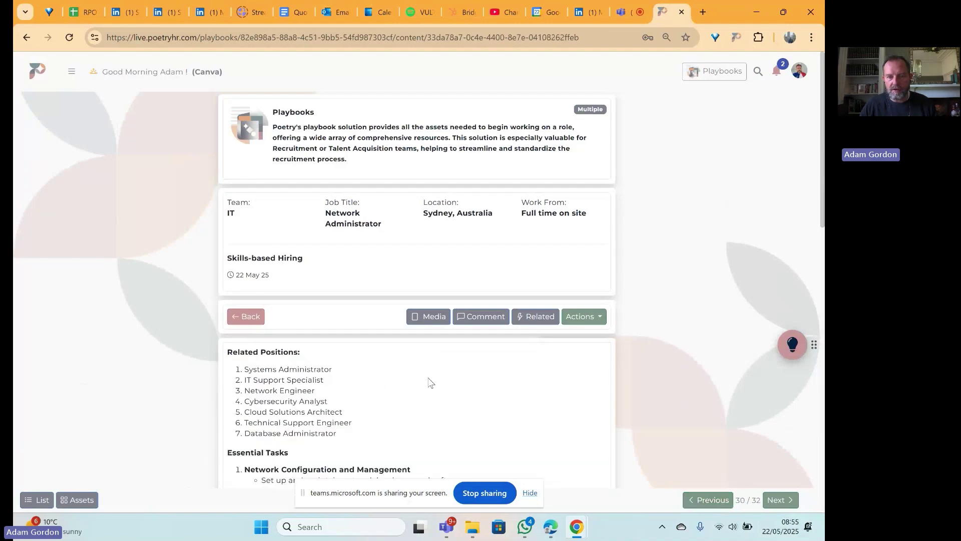
{"action": "scroll", "coordinate": [656, 360], "scroll_direction": "down", "scroll_amount": 15}
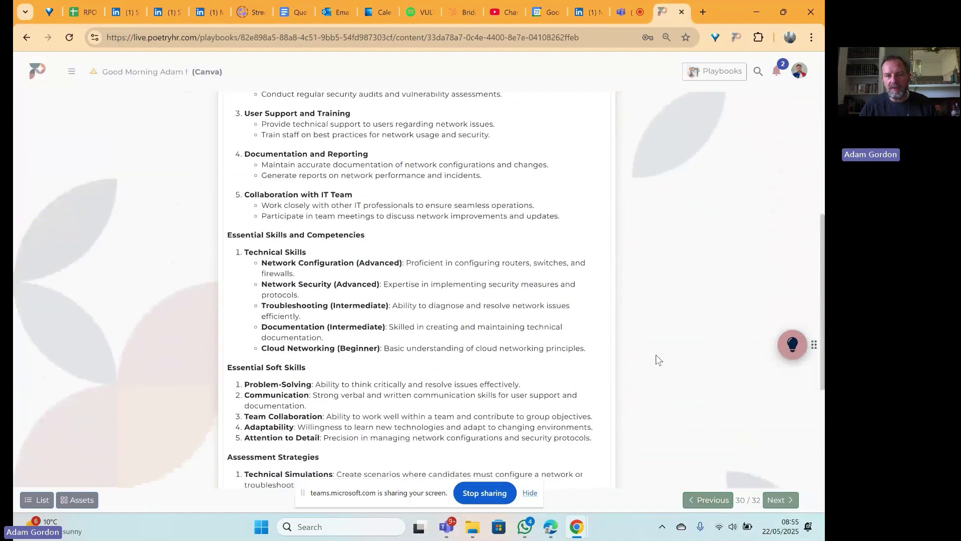
{"action": "scroll", "coordinate": [658, 364], "scroll_direction": "up", "scroll_amount": 15}
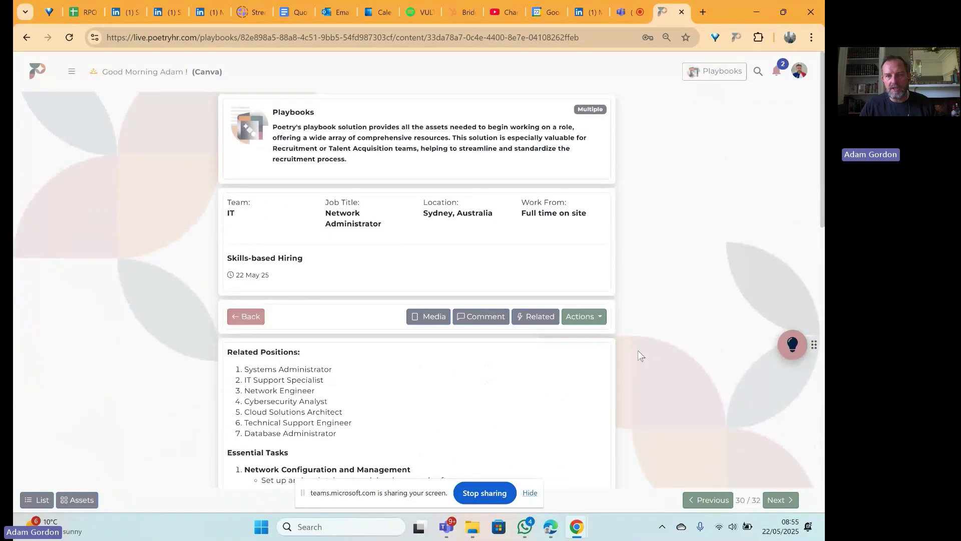
- Review the interview questions in the Candidate Interviews asset and the letter template in the Candidate Offer asset
{"action": "left_click", "coordinate": [779, 501]}
{"action": "scroll", "coordinate": [671, 395], "scroll_direction": "down", "scroll_amount": 6}
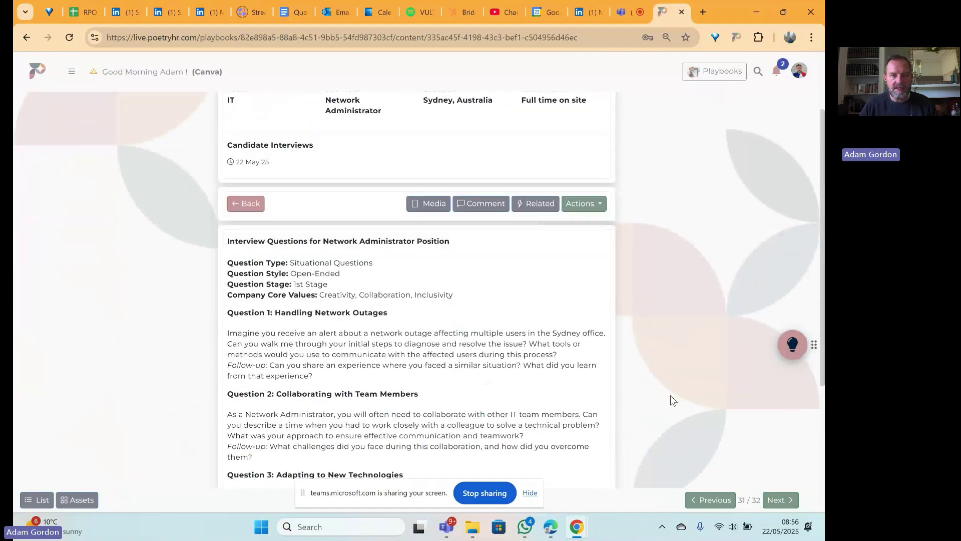
{"action": "scroll", "coordinate": [671, 401], "scroll_direction": "up", "scroll_amount": 6}
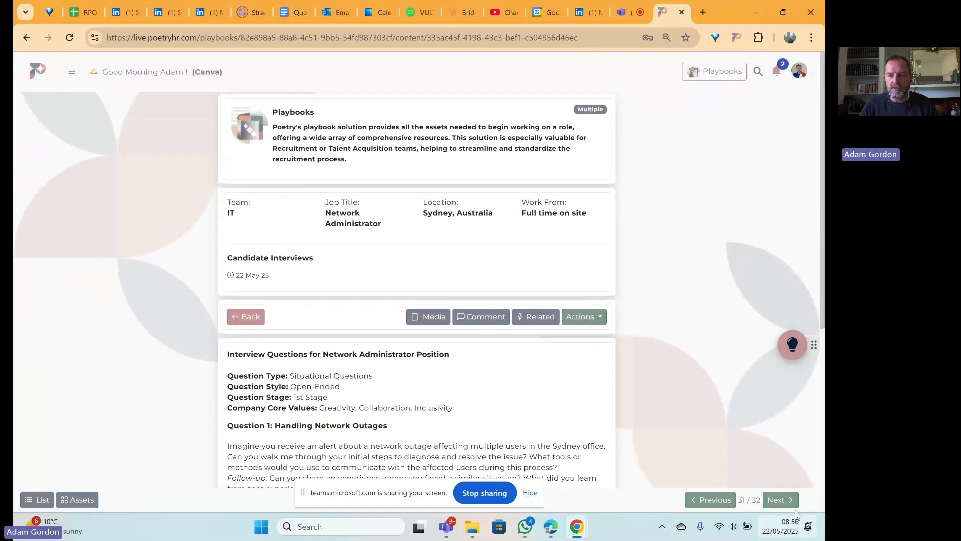
{"action": "left_click", "coordinate": [781, 500]}
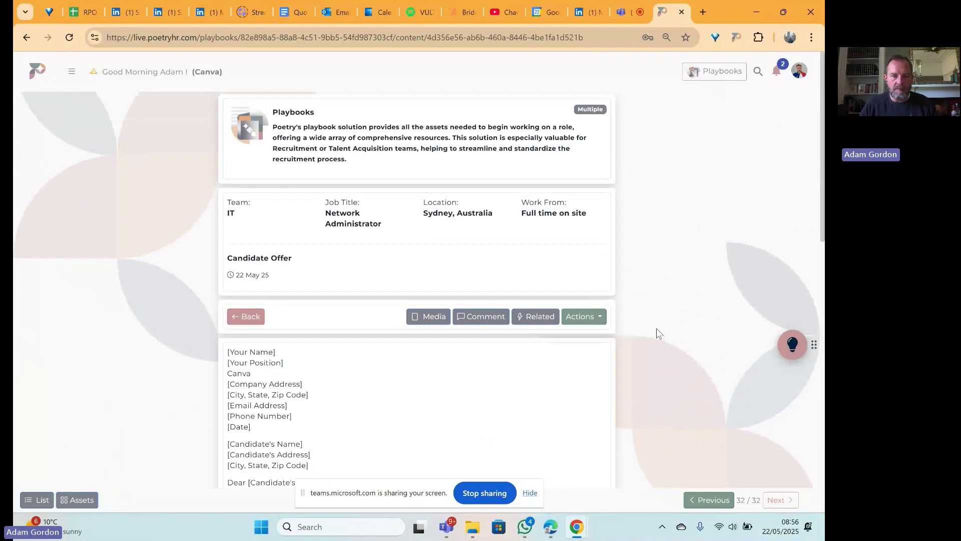
{"action": "scroll", "coordinate": [657, 329], "scroll_direction": "down", "scroll_amount": 6}
{"action": "scroll", "coordinate": [657, 329], "scroll_direction": "up", "scroll_amount": 6}
- Return to the playbook's asset overview and look over all its asset cards
{"action": "left_click", "coordinate": [77, 499]}
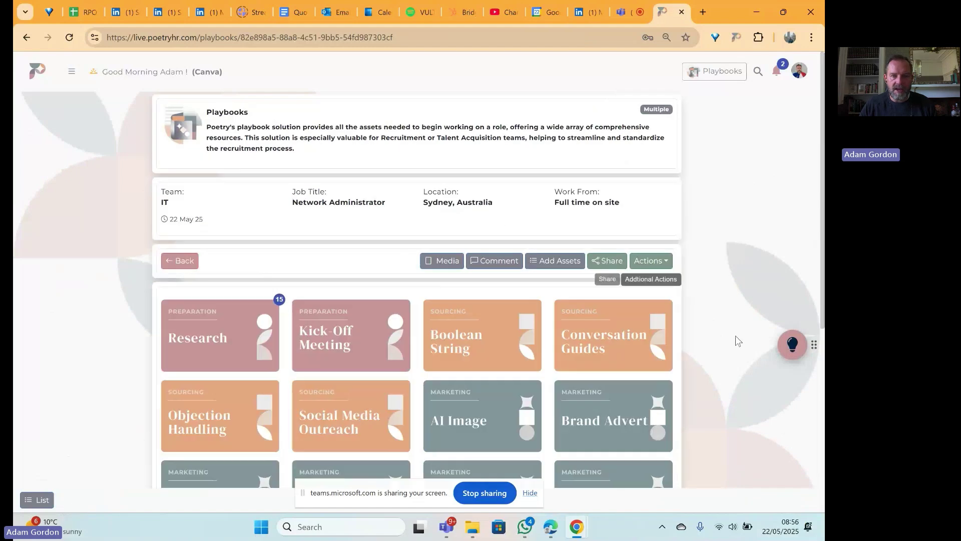
{"action": "scroll", "coordinate": [747, 369], "scroll_direction": "down", "scroll_amount": 5}
{"action": "scroll", "coordinate": [744, 360], "scroll_direction": "up", "scroll_amount": 5}
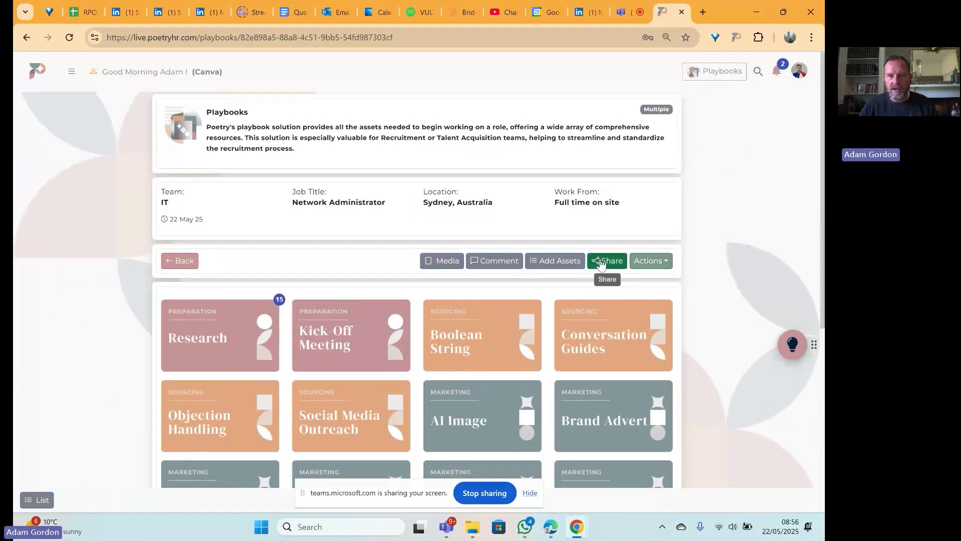
- Go to the home page and look over the Marketing, Operations, Learning and Tools solutions
{"action": "left_click", "coordinate": [39, 76]}
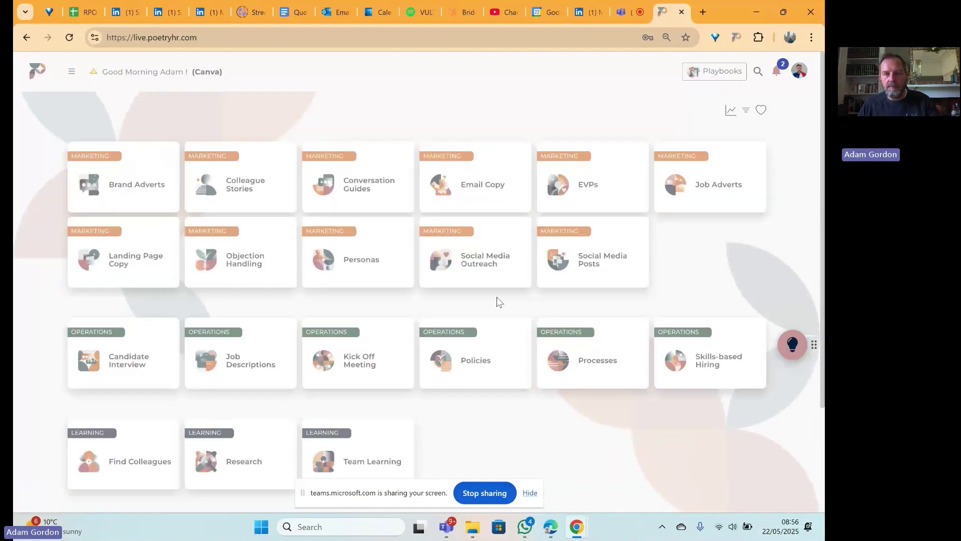
{"action": "scroll", "coordinate": [423, 409], "scroll_direction": "down", "scroll_amount": 3}
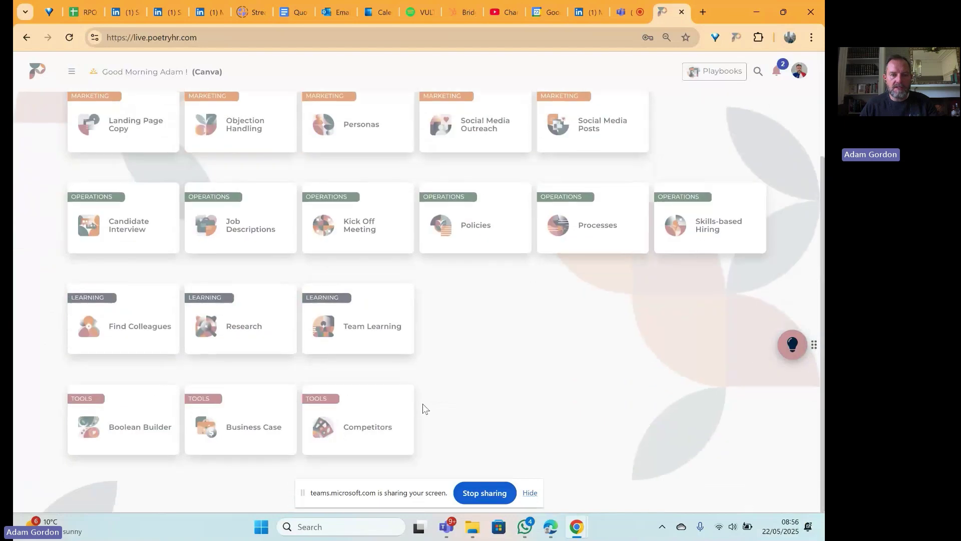
{"action": "scroll", "coordinate": [426, 396], "scroll_direction": "up", "scroll_amount": 3}
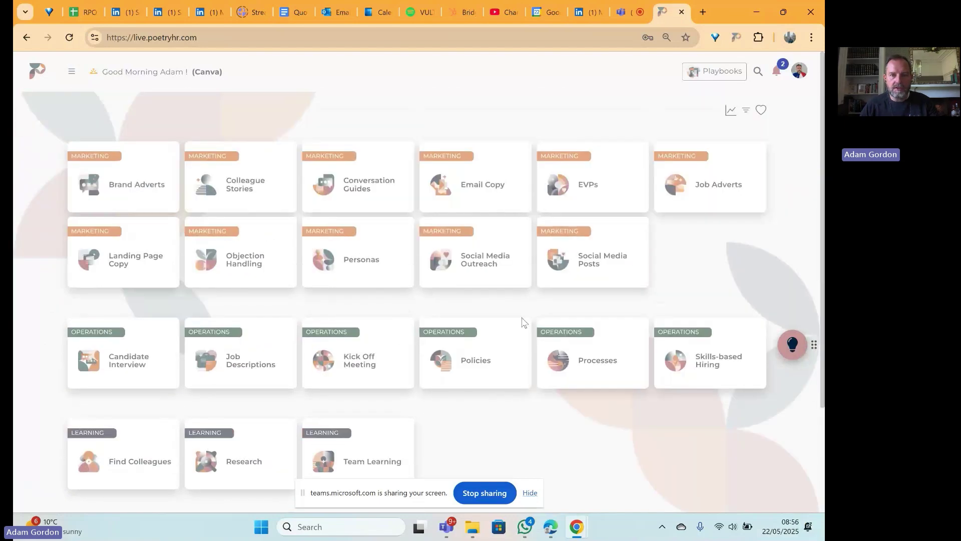
{"action": "scroll", "coordinate": [471, 361], "scroll_direction": "down", "scroll_amount": 3}
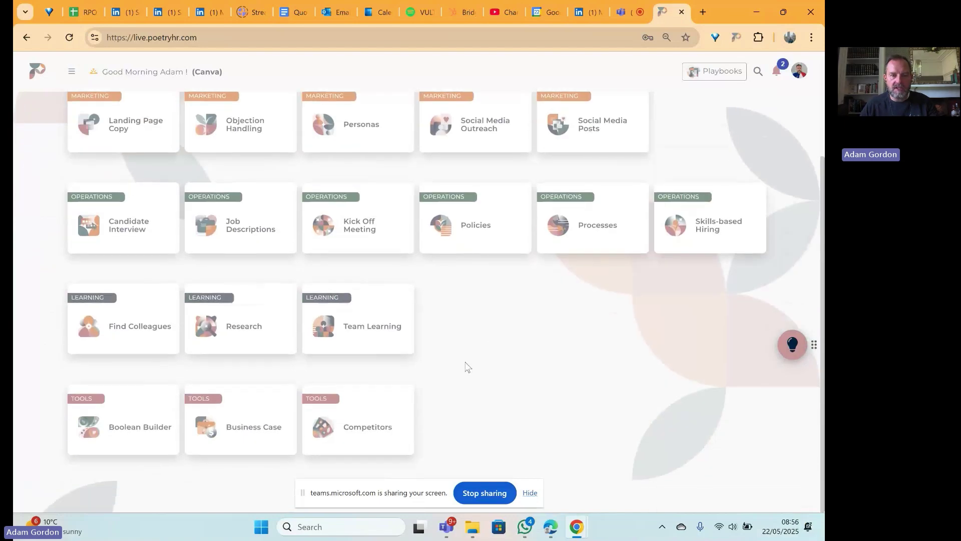
- In the Competitors tool, create a competitor named Xero with the domain xero.com
{"action": "left_click", "coordinate": [358, 410]}
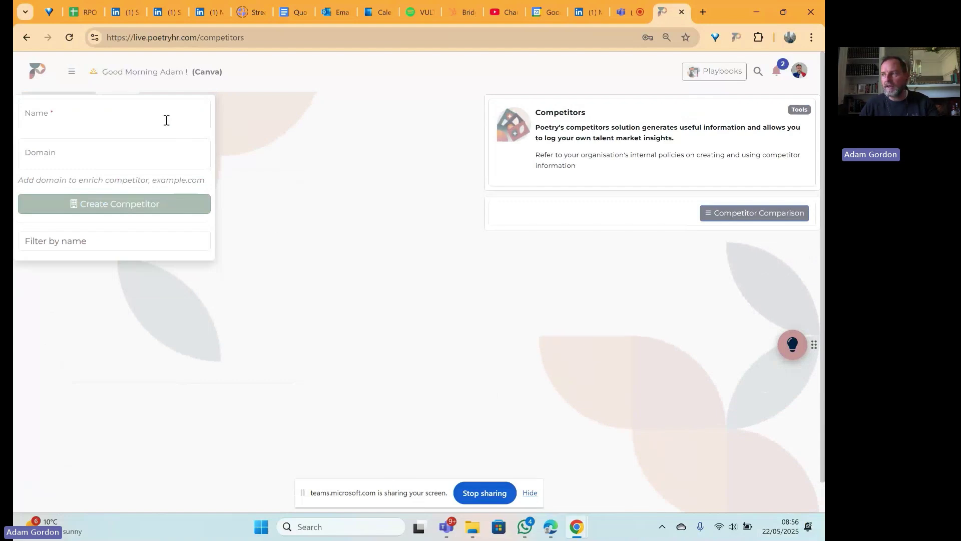
{"action": "left_click", "coordinate": [166, 120]}
{"action": "type", "text": "Xero"}
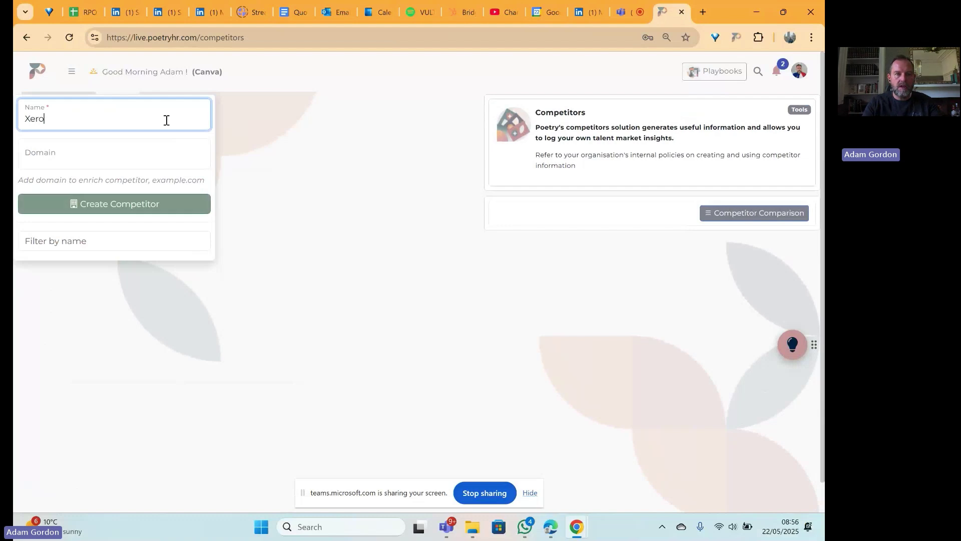
{"action": "key", "text": "Tab"}
{"action": "type", "text": "xero."}
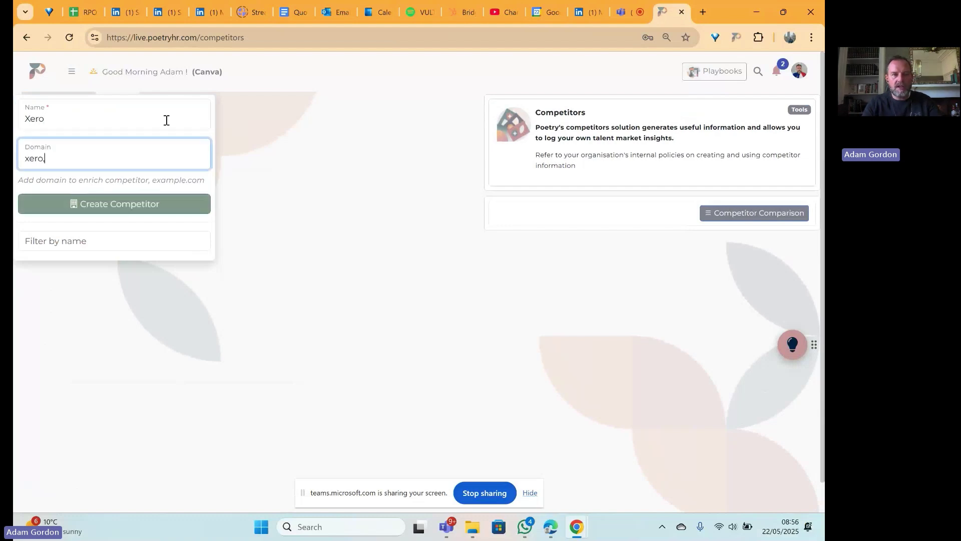
{"action": "type", "text": "com"}
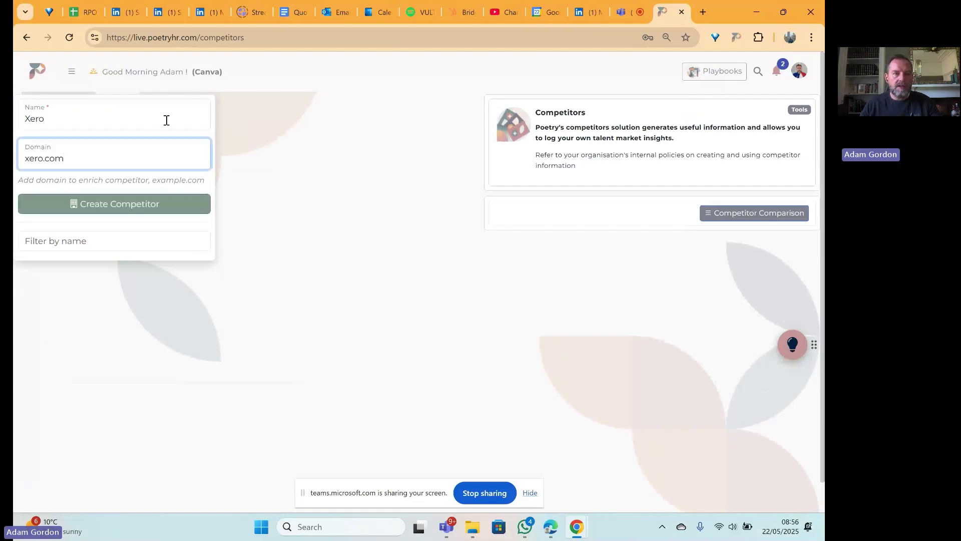
{"action": "left_click", "coordinate": [140, 207]}
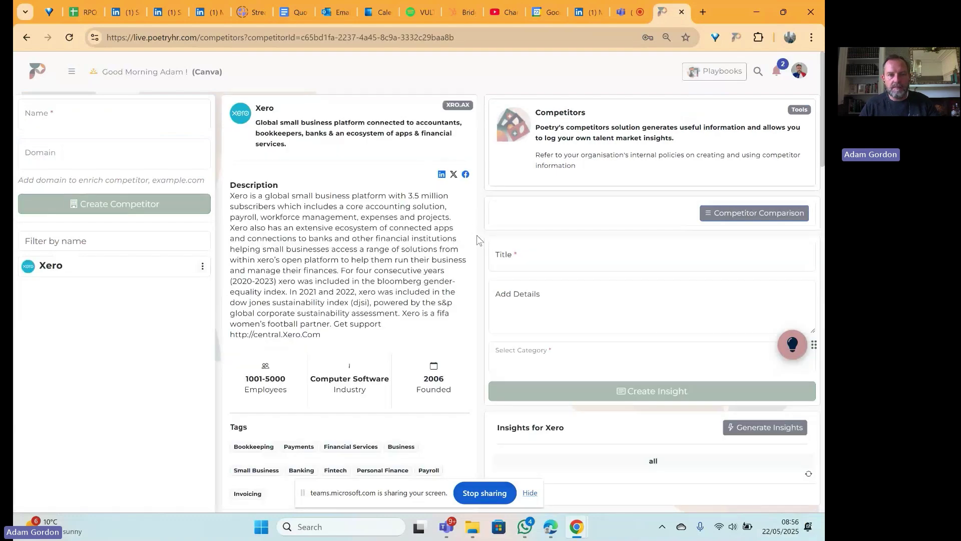
- Look over Xero's competitor profile and generate insights for it
{"action": "scroll", "coordinate": [478, 237], "scroll_direction": "down", "scroll_amount": 8}
{"action": "scroll", "coordinate": [478, 236], "scroll_direction": "up", "scroll_amount": 7}
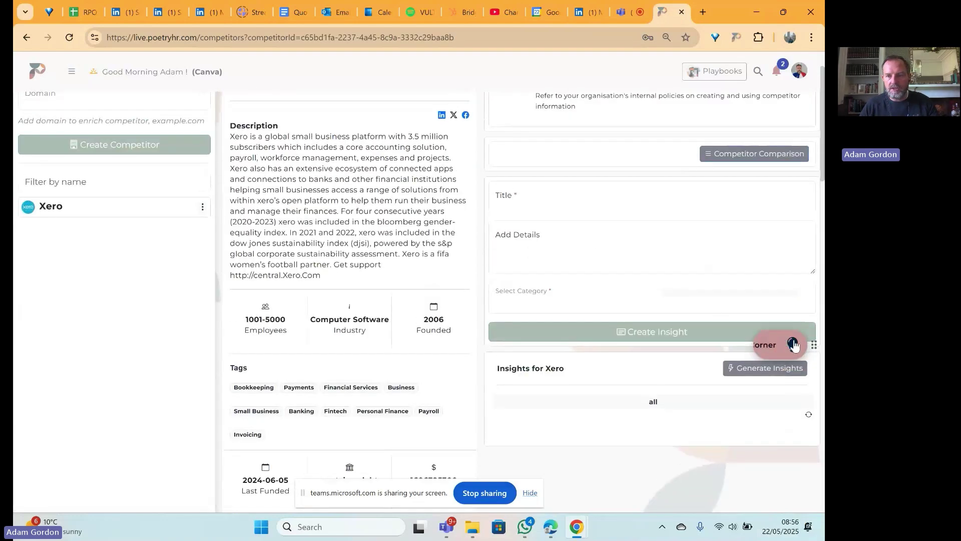
{"action": "left_click", "coordinate": [769, 369]}
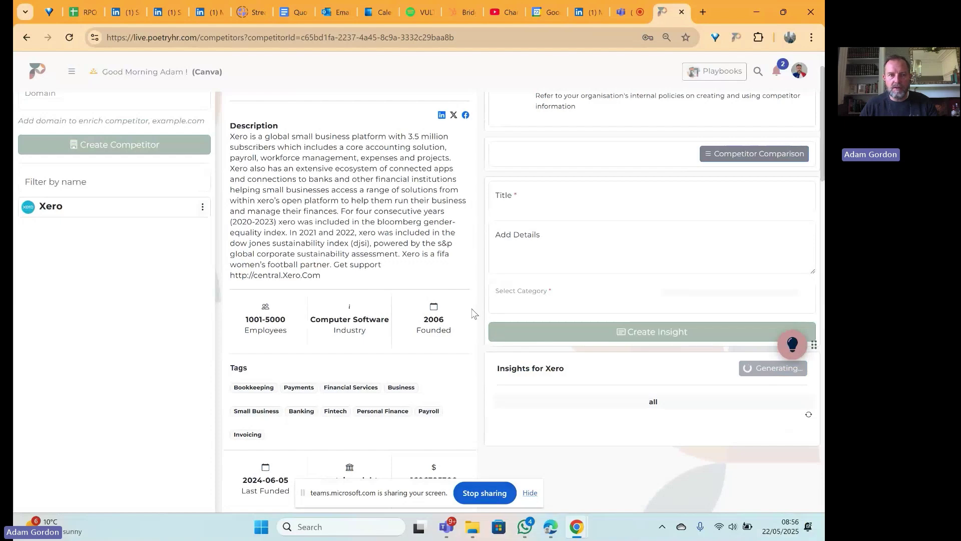
- Check Xero's funding and employees by country, and review its insights by the culture, strength and weakness categories
{"action": "scroll", "coordinate": [472, 310], "scroll_direction": "up", "scroll_amount": 1}
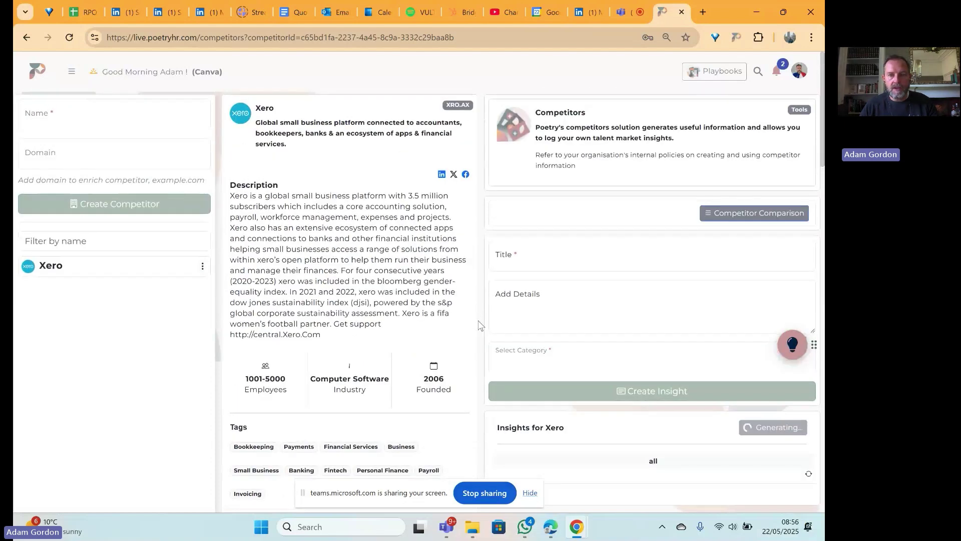
{"action": "scroll", "coordinate": [479, 325], "scroll_direction": "down", "scroll_amount": 5}
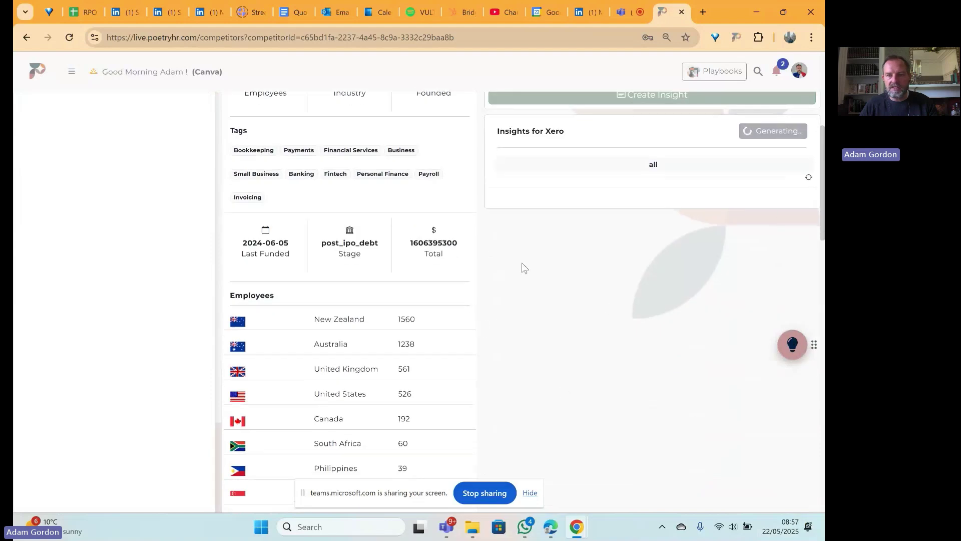
{"action": "left_click", "coordinate": [614, 170]}
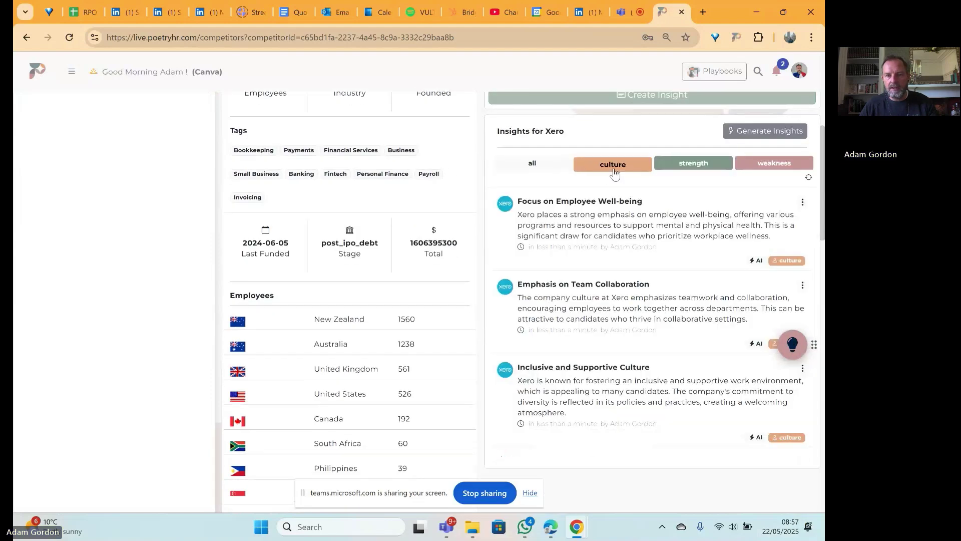
{"action": "left_click", "coordinate": [704, 169]}
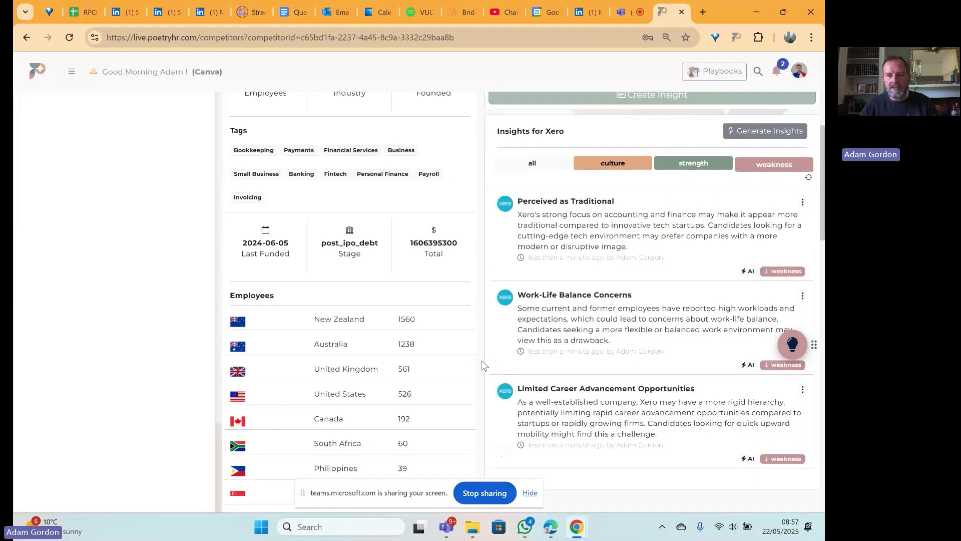
- Generate a competitor comparison between Canva and Xero
{"action": "scroll", "coordinate": [481, 359], "scroll_direction": "up", "scroll_amount": 5}
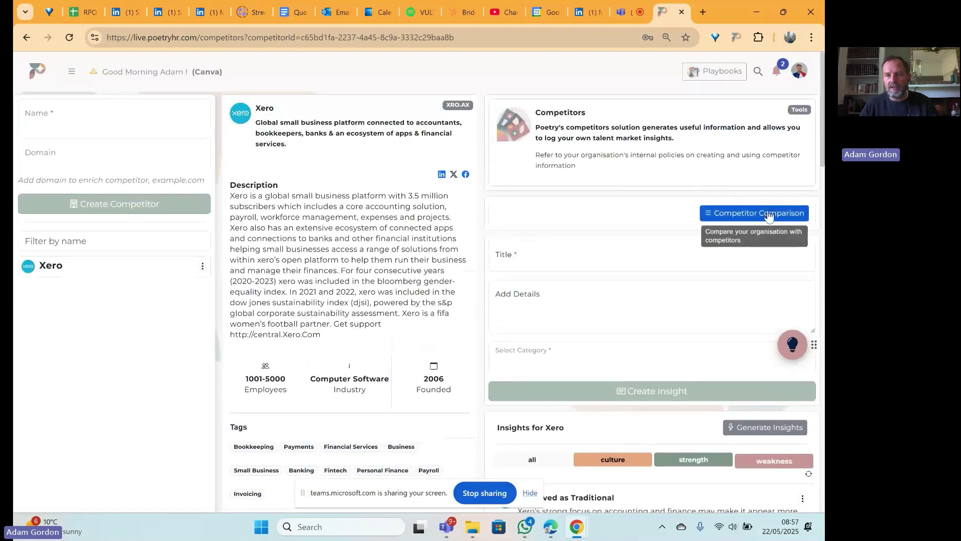
{"action": "left_click", "coordinate": [769, 214]}
{"action": "left_click", "coordinate": [769, 146]}
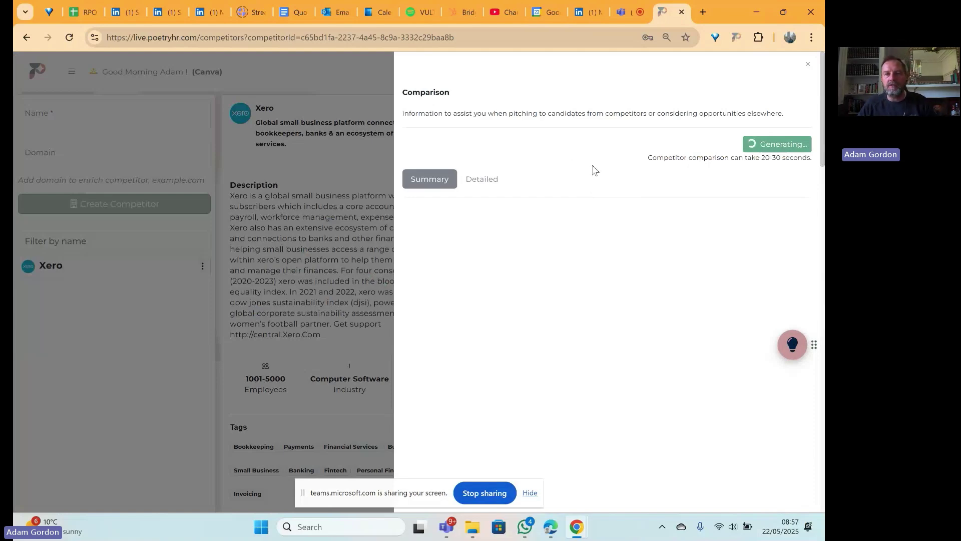
- Read the summary comparison of Canva and Xero through to its conclusion, and stop sharing the screen
{"action": "scroll", "coordinate": [579, 176], "scroll_direction": "down", "scroll_amount": 1}
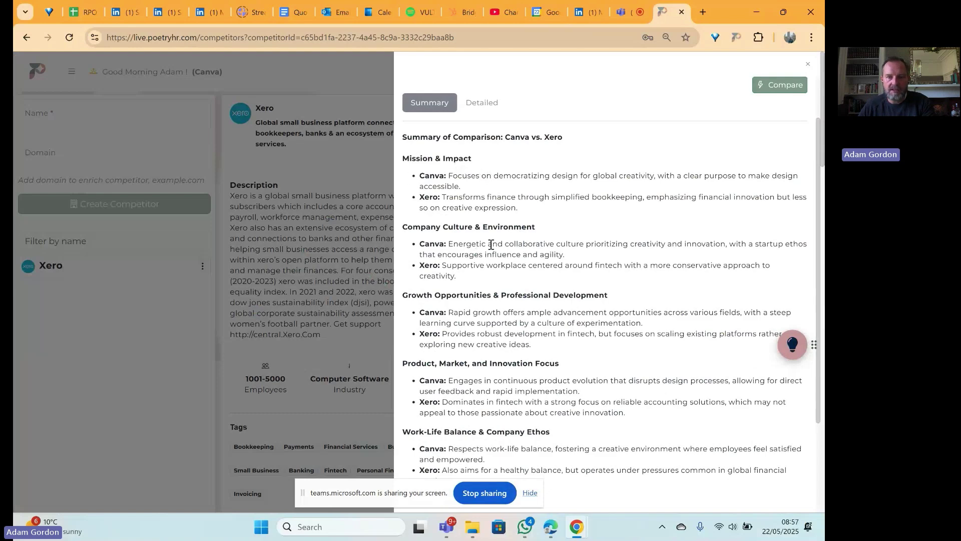
{"action": "scroll", "coordinate": [569, 289], "scroll_direction": "down", "scroll_amount": 2}
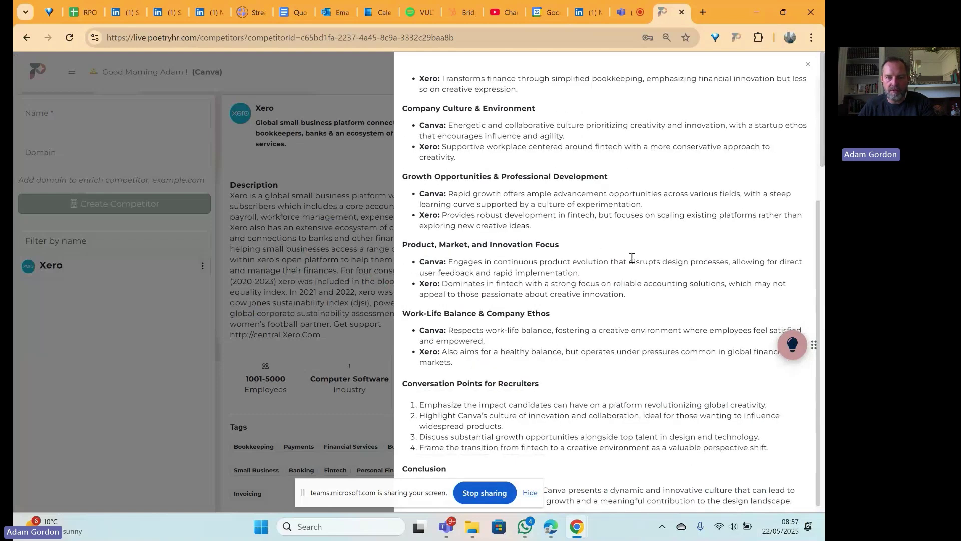
{"action": "scroll", "coordinate": [632, 258], "scroll_direction": "down", "scroll_amount": 1}
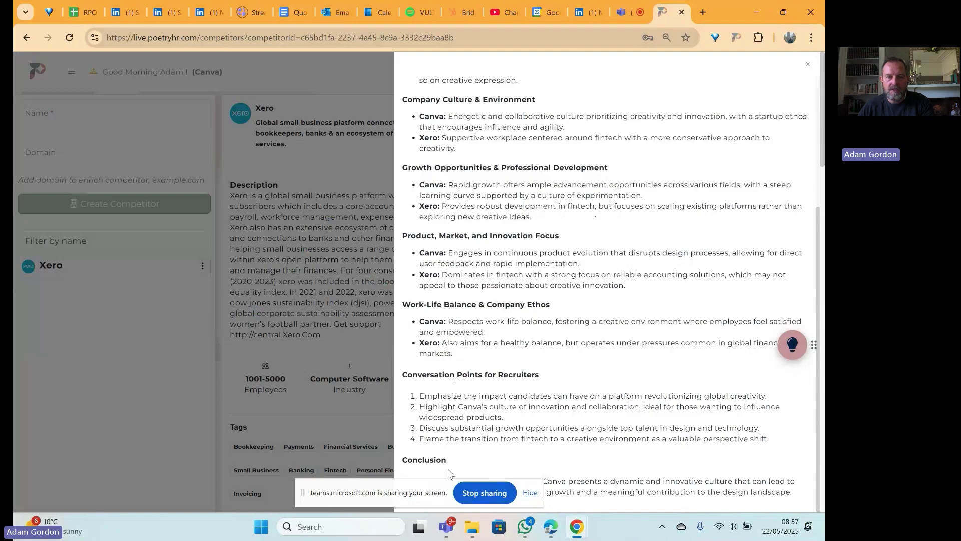
{"action": "left_click", "coordinate": [474, 494]}
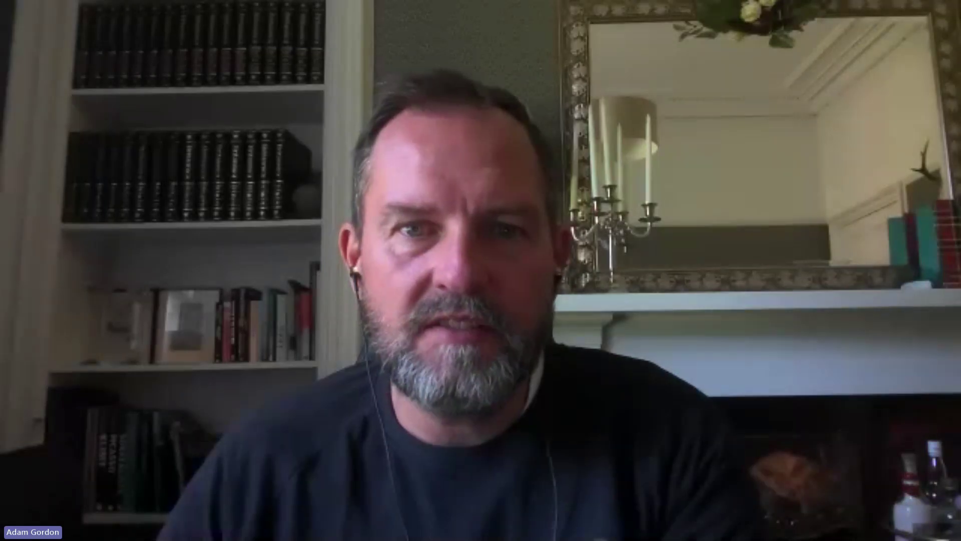